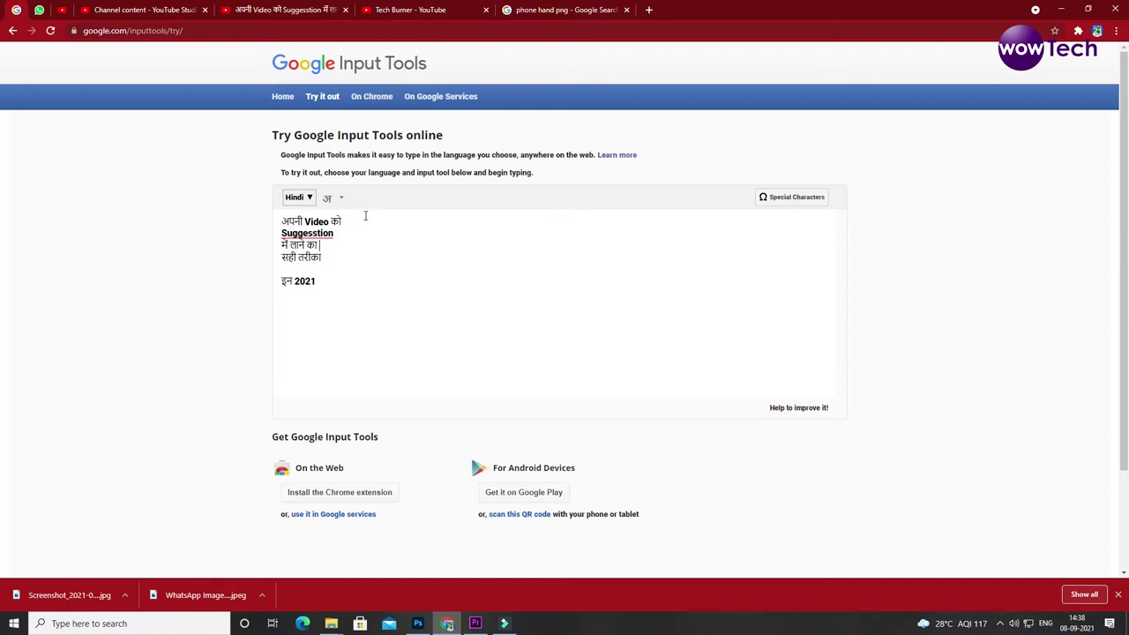
Step: Copy the line "अपनी Video को" from Google Input Tools into a new Photoshop text layer and position it near the canvas's upper edge
drag(363, 222, 269, 225)
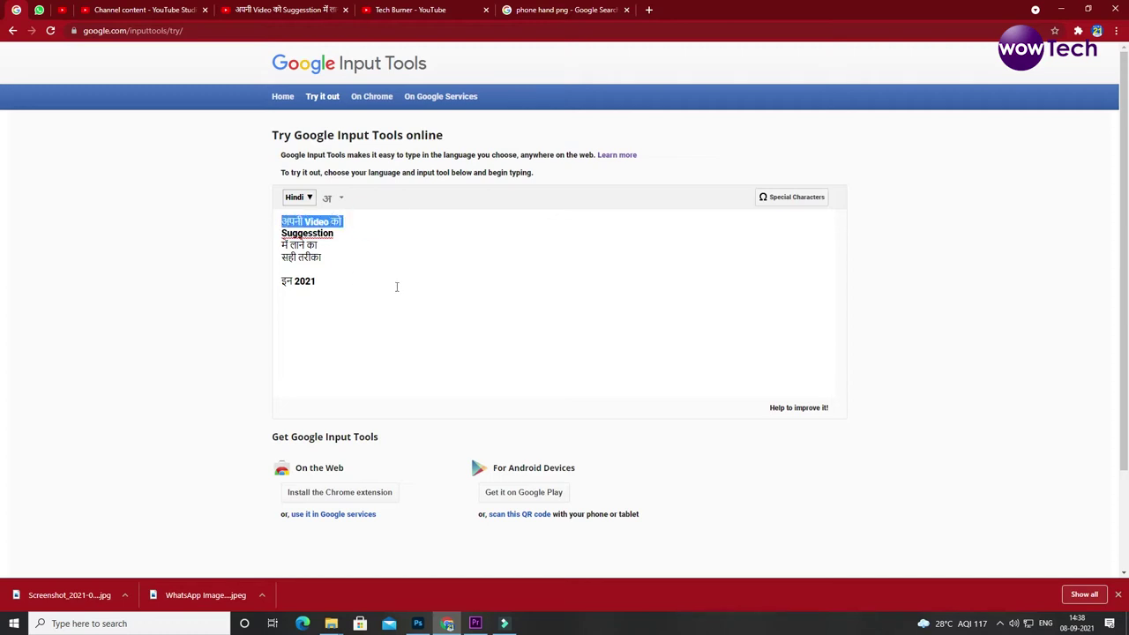
click(418, 624)
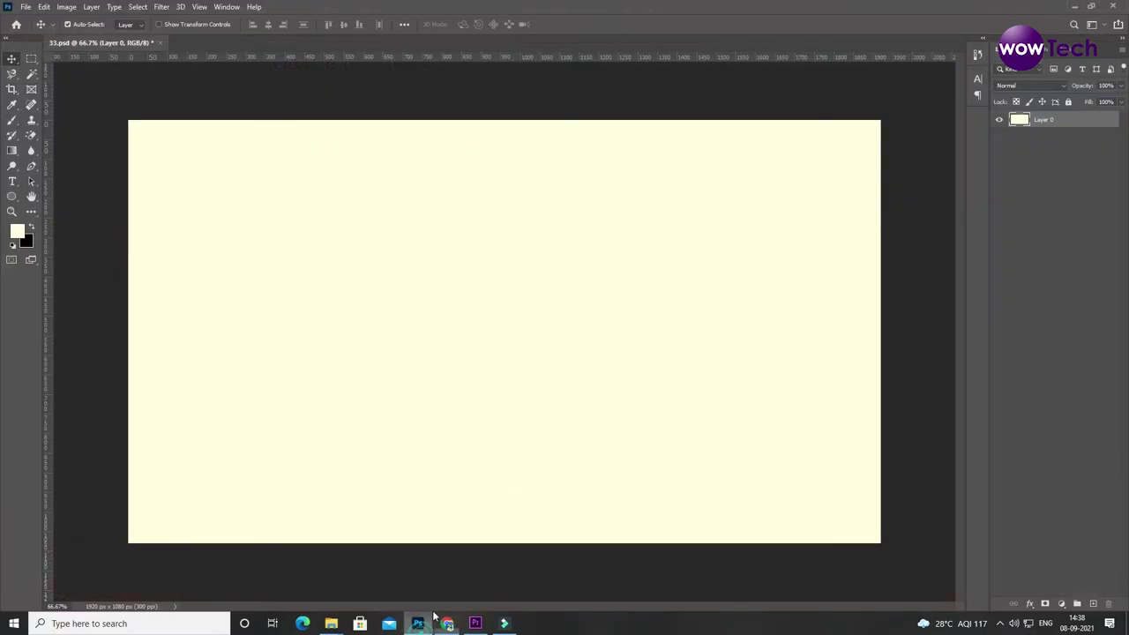
click(12, 183)
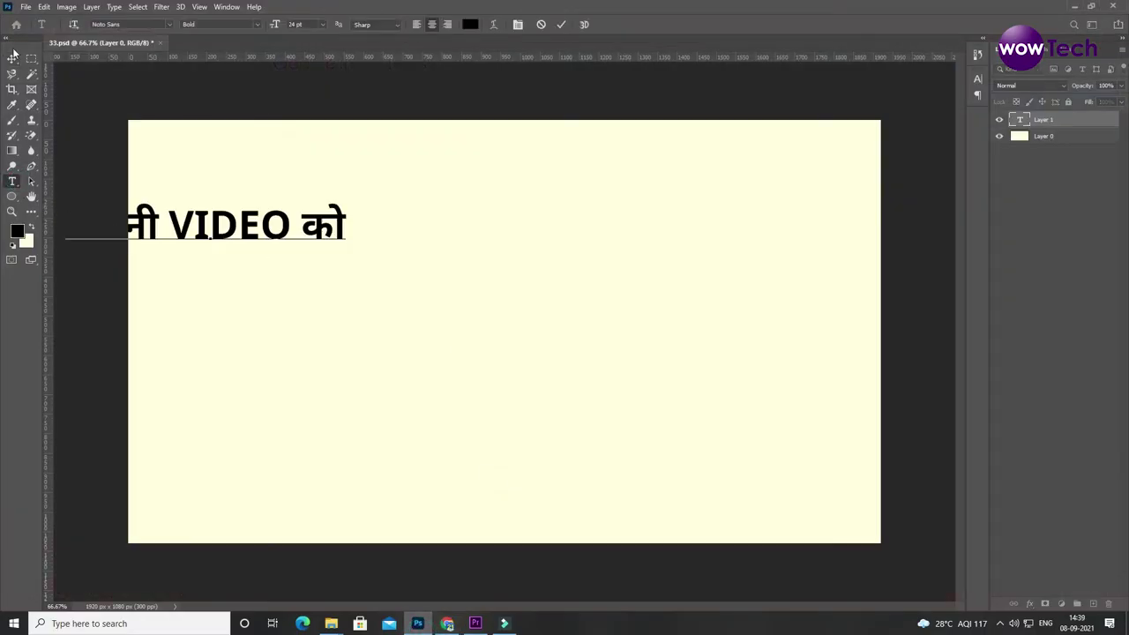
click(12, 58)
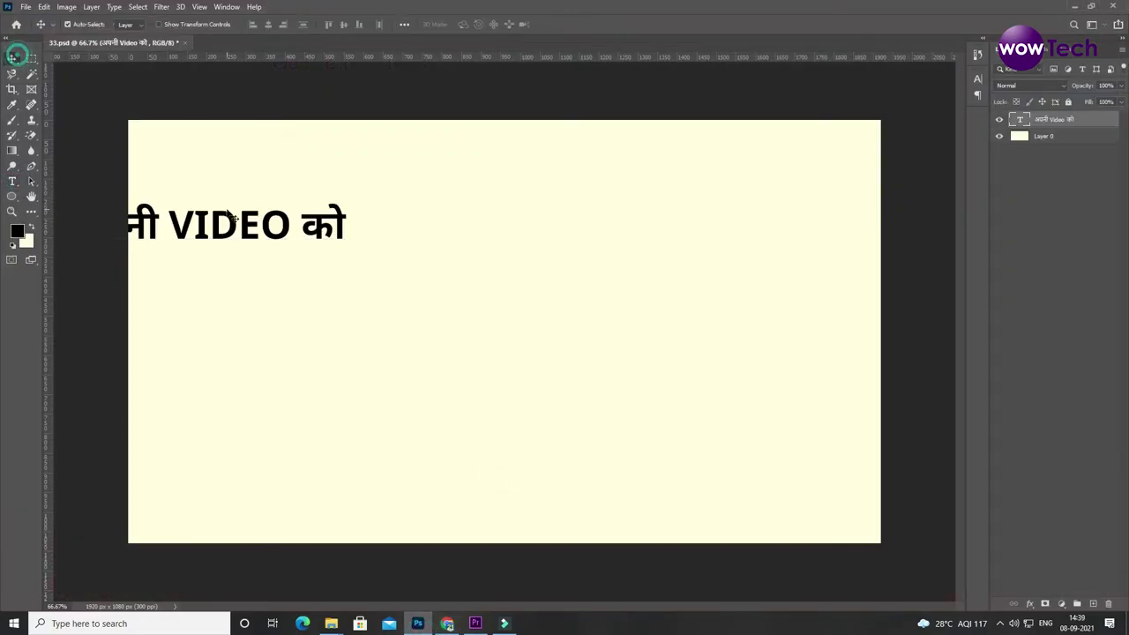
drag(246, 230, 411, 180)
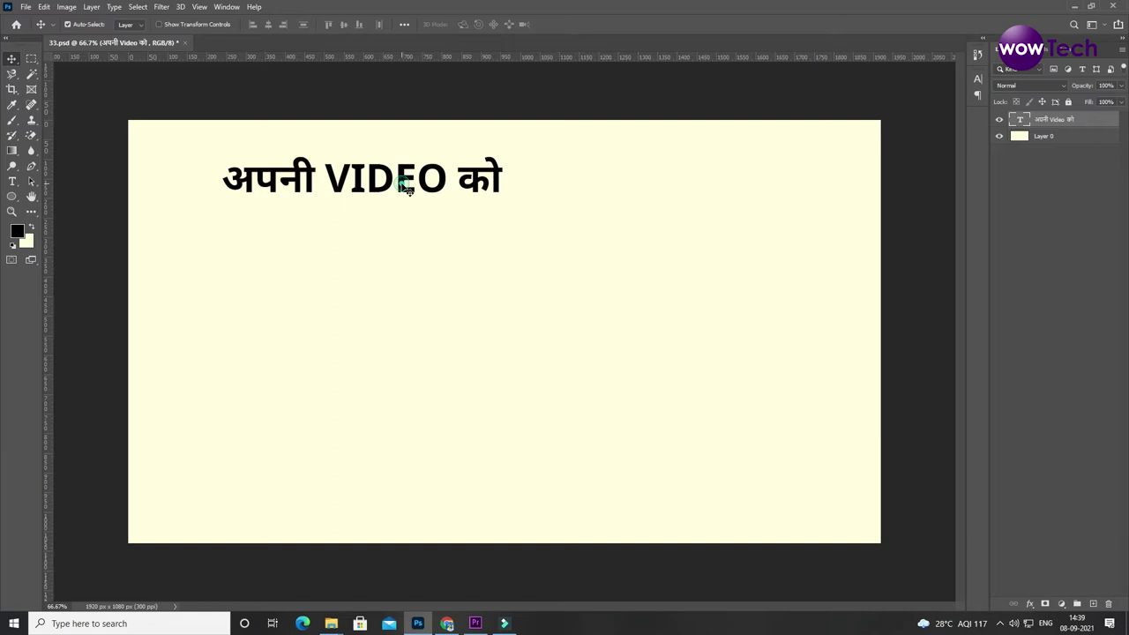
Step: Set the font of the word VIDEO in the headline to Gotham Black Regular
double_click(347, 200)
drag(326, 186, 448, 181)
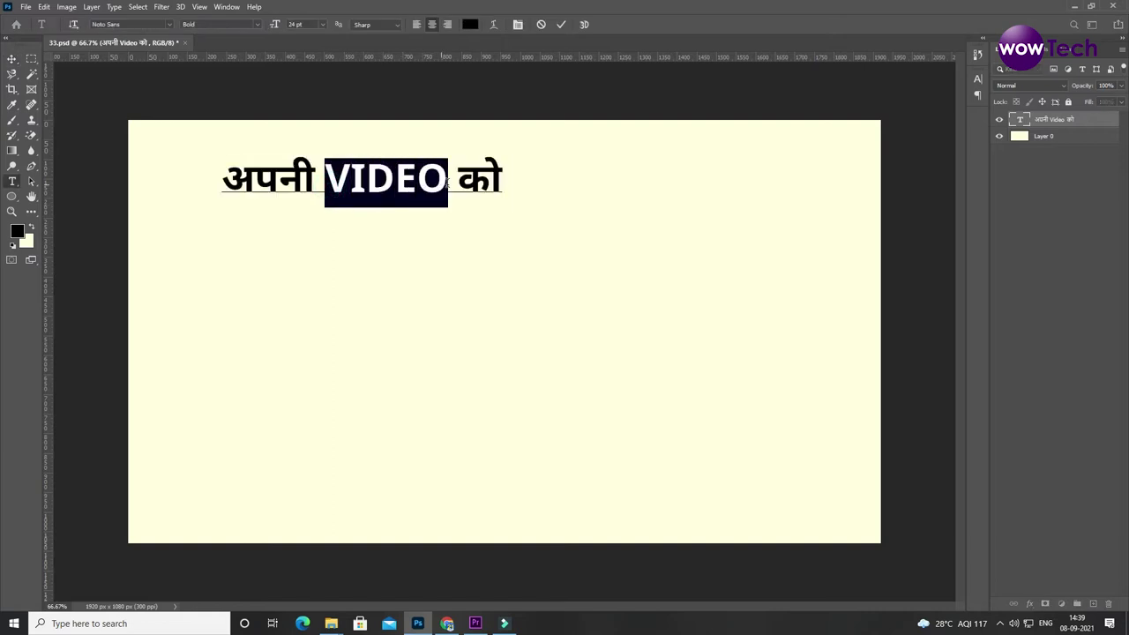
click(150, 23)
text(g)
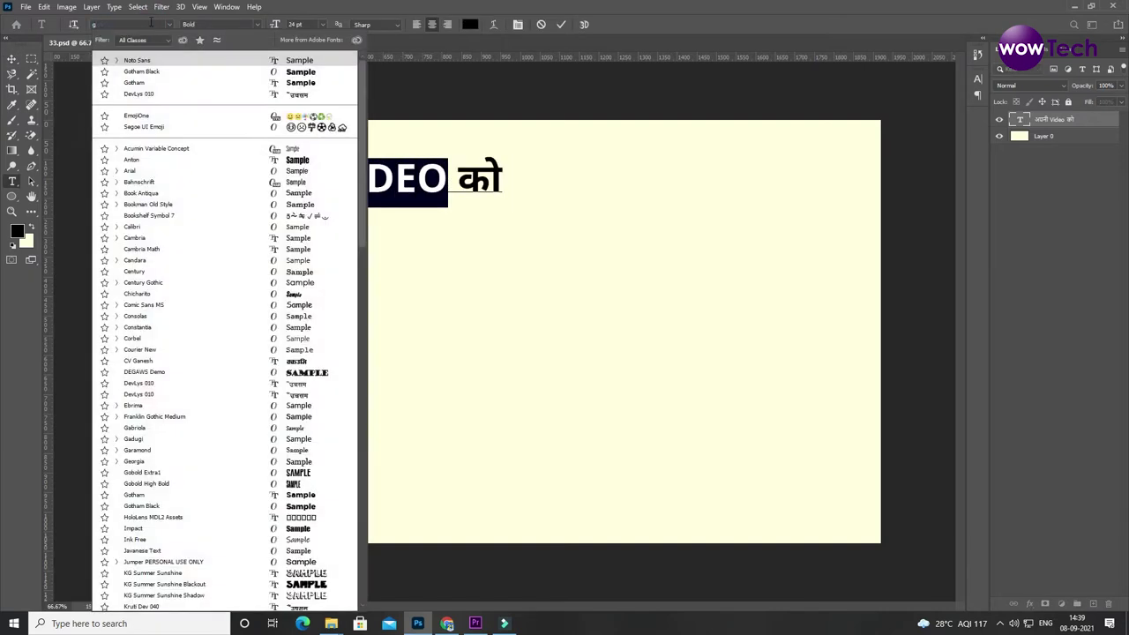
text(otham Black)
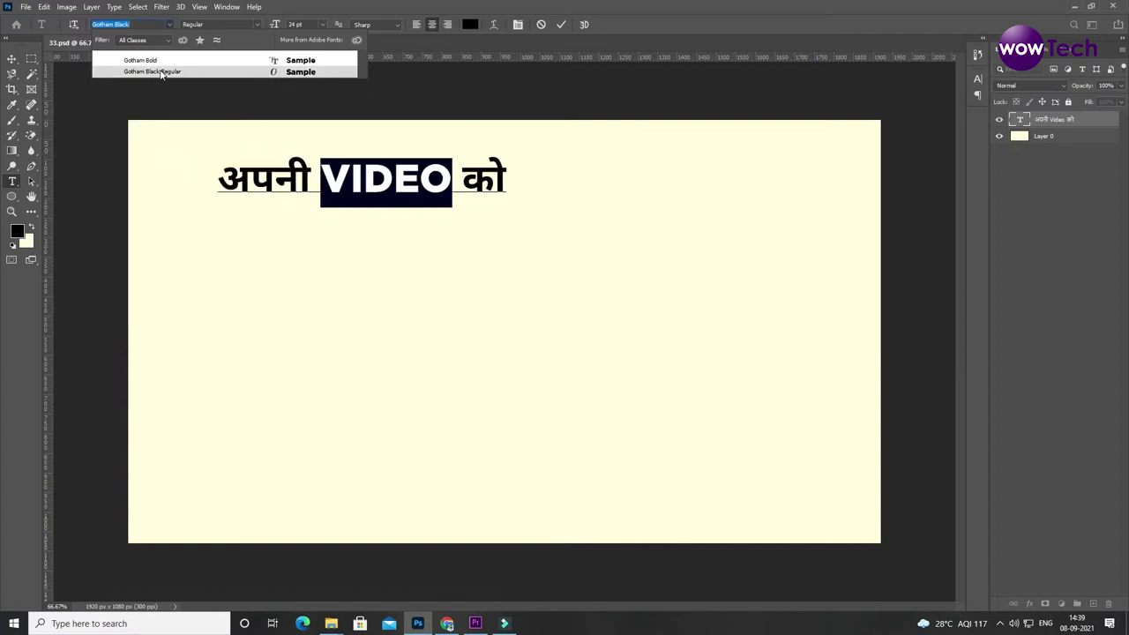
click(162, 73)
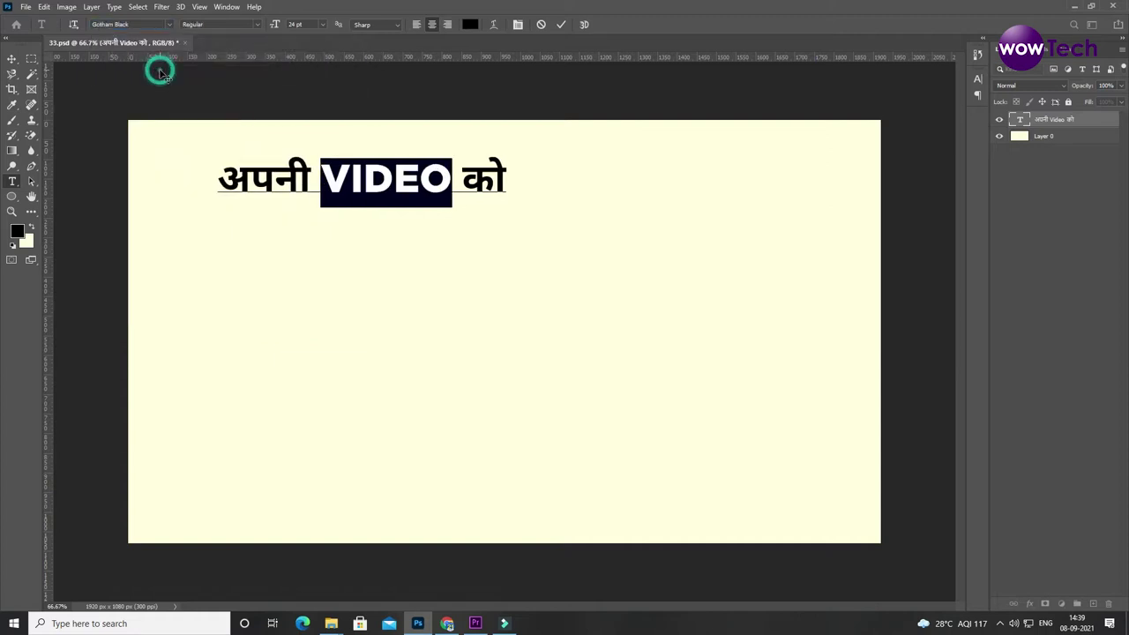
click(12, 58)
mouse_move(375, 196)
mouse_down()
mouse_move(398, 208)
mouse_move(384, 180)
mouse_up()
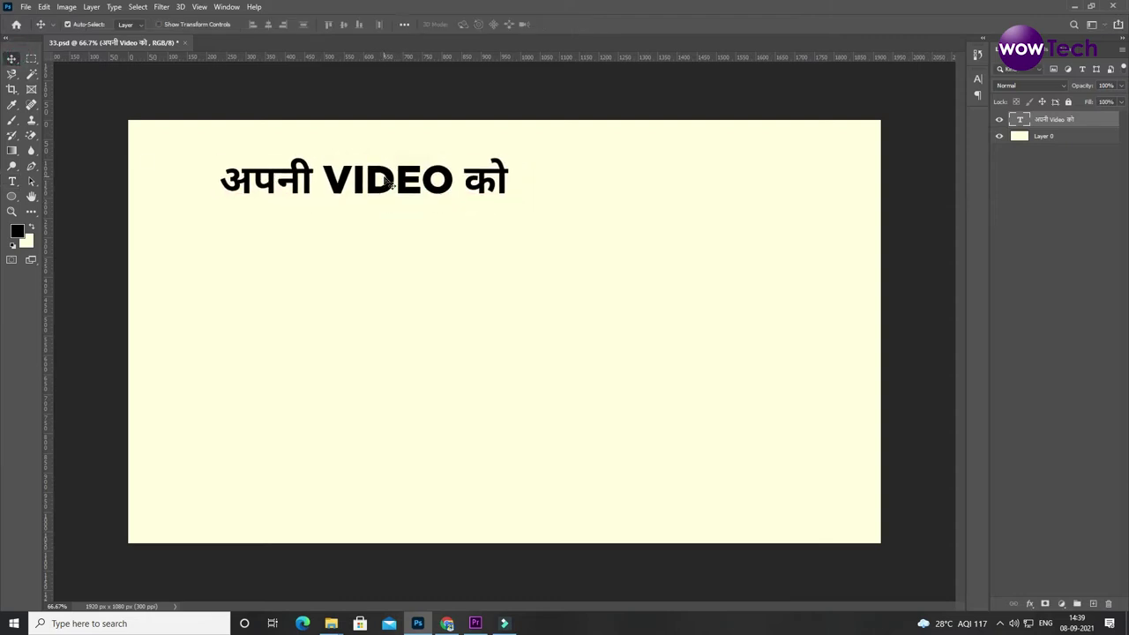
Step: Place the WhatsApp Image photo from the desktop into the 33.psd document
click(1075, 7)
click(1075, 7)
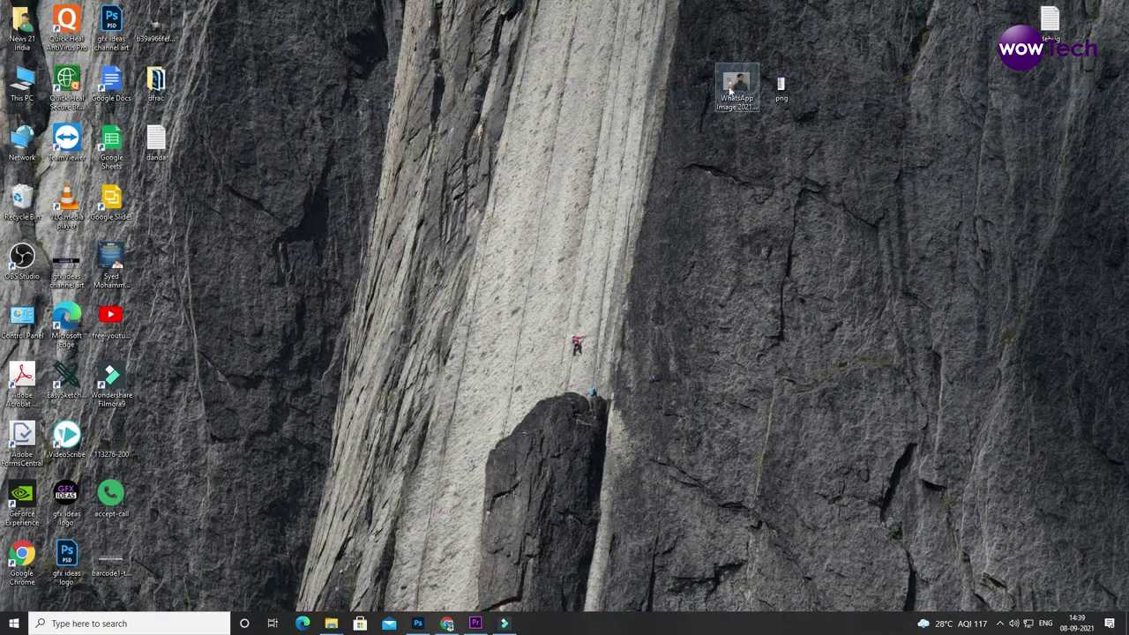
drag(739, 87, 477, 416)
key(Return)
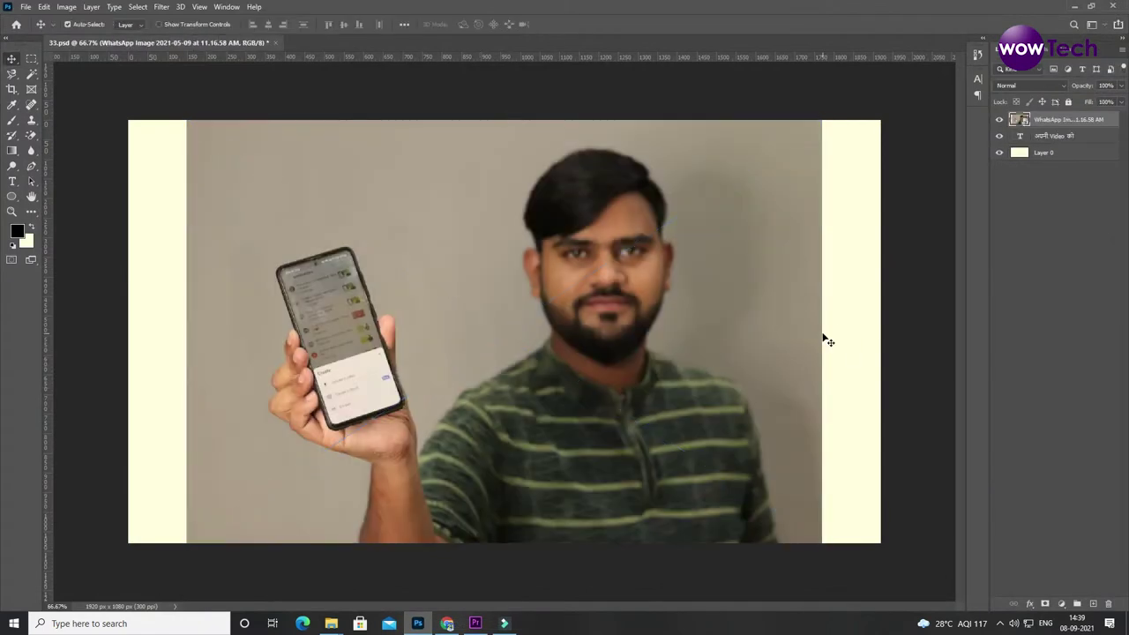
Step: Scale and reposition the placed photo so that it covers the whole canvas
key(ctrl+t)
drag(820, 333, 880, 333)
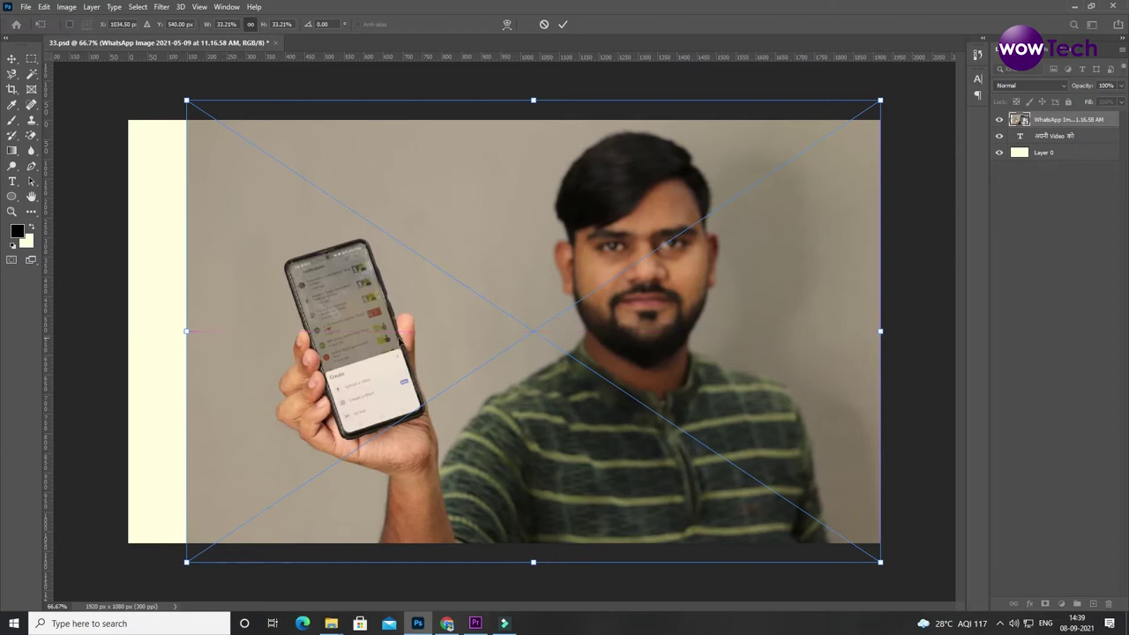
drag(188, 333, 95, 330)
drag(415, 276, 449, 274)
drag(521, 67, 534, 30)
drag(581, 172, 606, 192)
key(Return)
Step: Bring the "अपनी Video को" text layer above the photo and move the text over the man's upper chest
mouse_move(1058, 136)
mouse_down()
mouse_move(1058, 125)
mouse_move(1071, 134)
mouse_up()
drag(390, 189, 599, 386)
drag(362, 329, 343, 328)
click(563, 386)
mouse_move(564, 388)
mouse_down()
mouse_move(552, 385)
mouse_move(557, 399)
mouse_up()
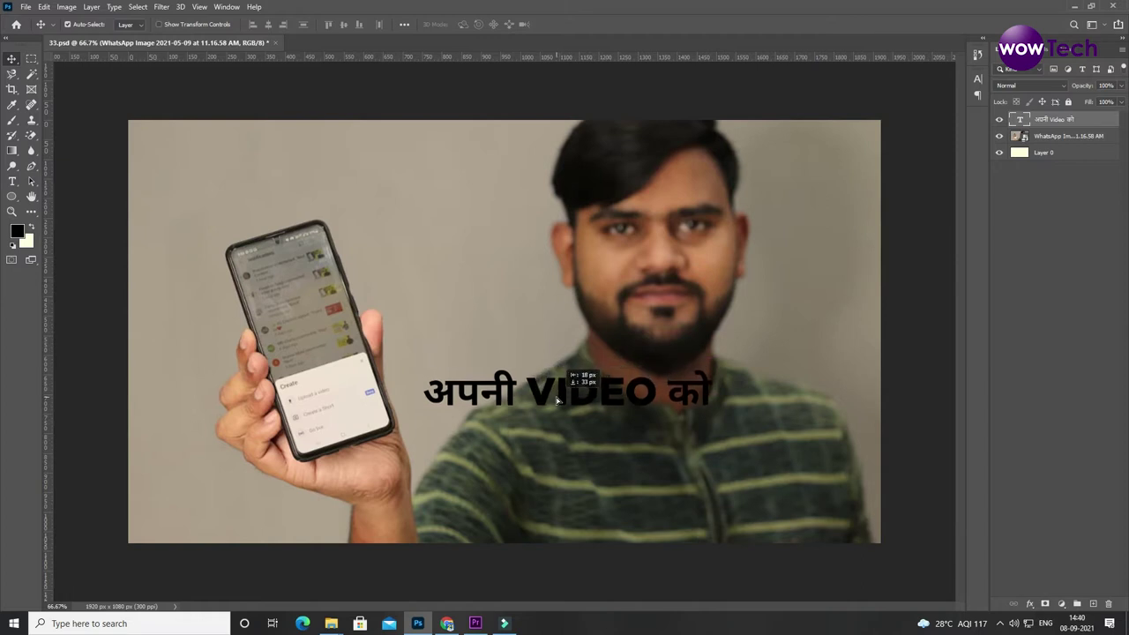
Step: Recolour the "अपनी Video को" text to the light cream swatch colour and adjust its position slightly
double_click(557, 400)
click(31, 227)
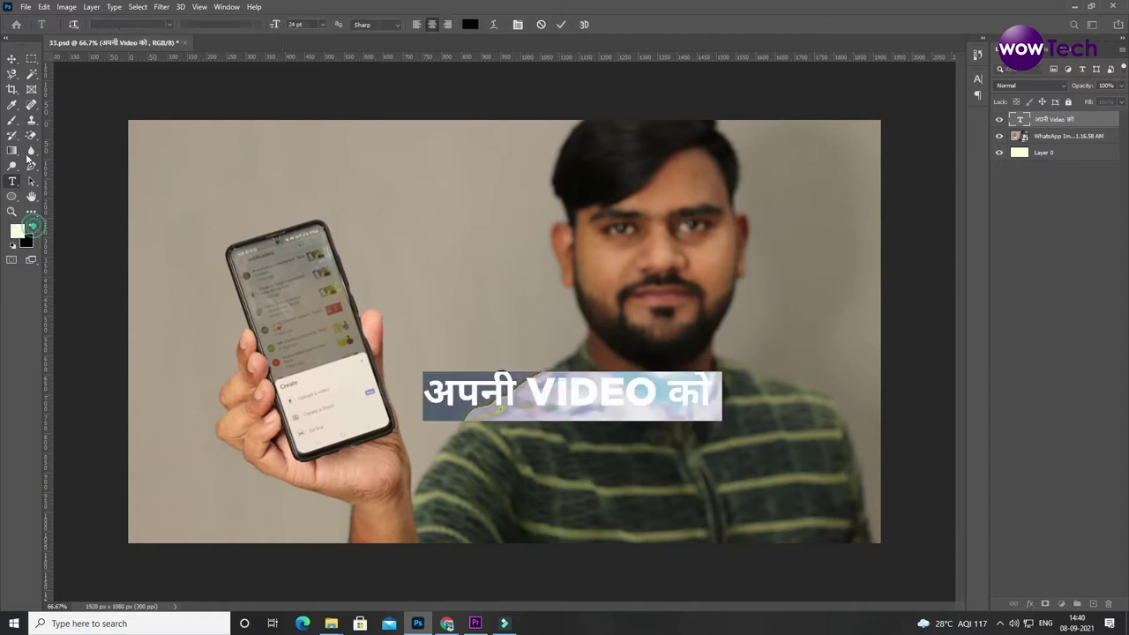
click(11, 58)
drag(567, 395, 635, 389)
Step: Enlarge the word VIDEO to 27 pt and nudge the headline and the photo into place
double_click(574, 404)
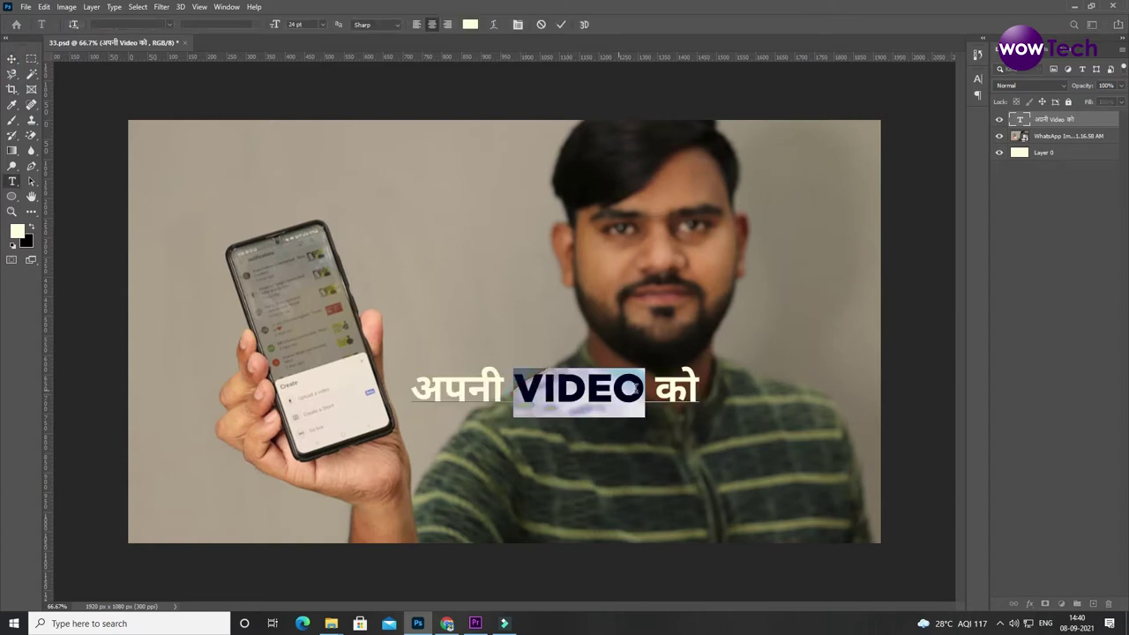
key(ctrl+shift+period)
click(11, 58)
drag(543, 395, 552, 392)
drag(643, 292, 642, 296)
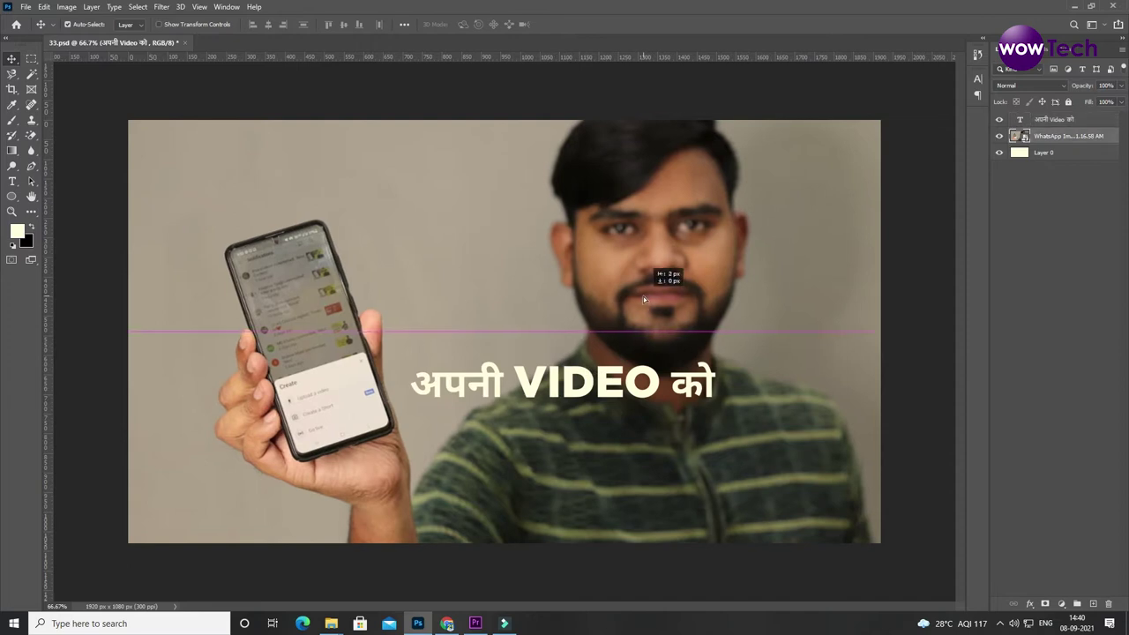
Step: Copy the word "Suggesstion" from Google Input Tools and paste it as a new Photoshop text layer on the shirt
click(449, 623)
click(347, 239)
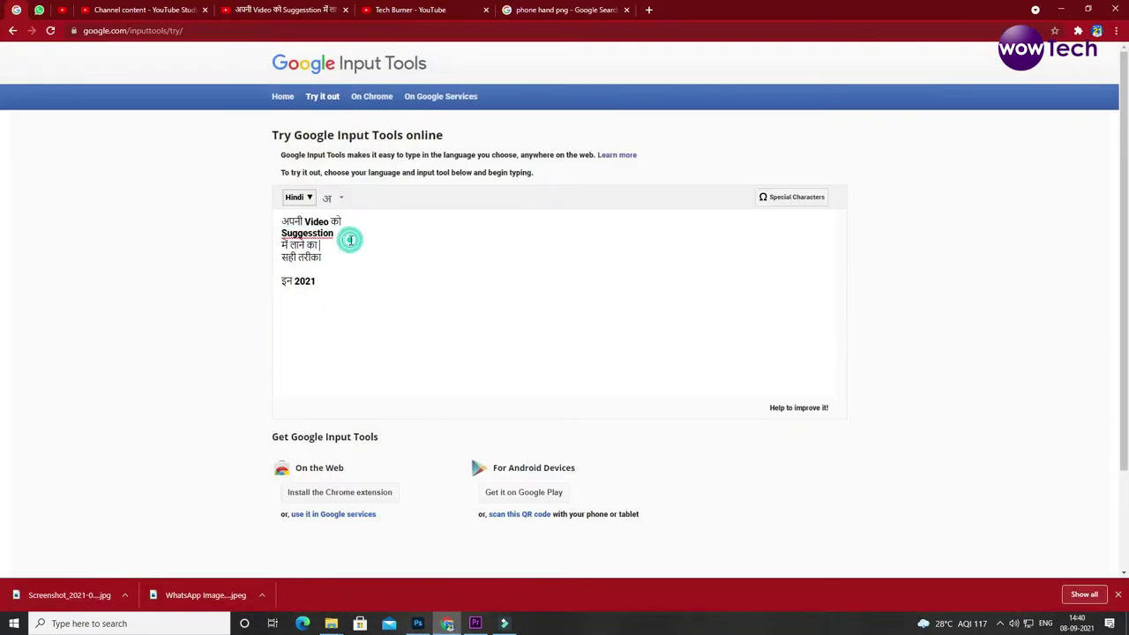
drag(347, 235, 293, 234)
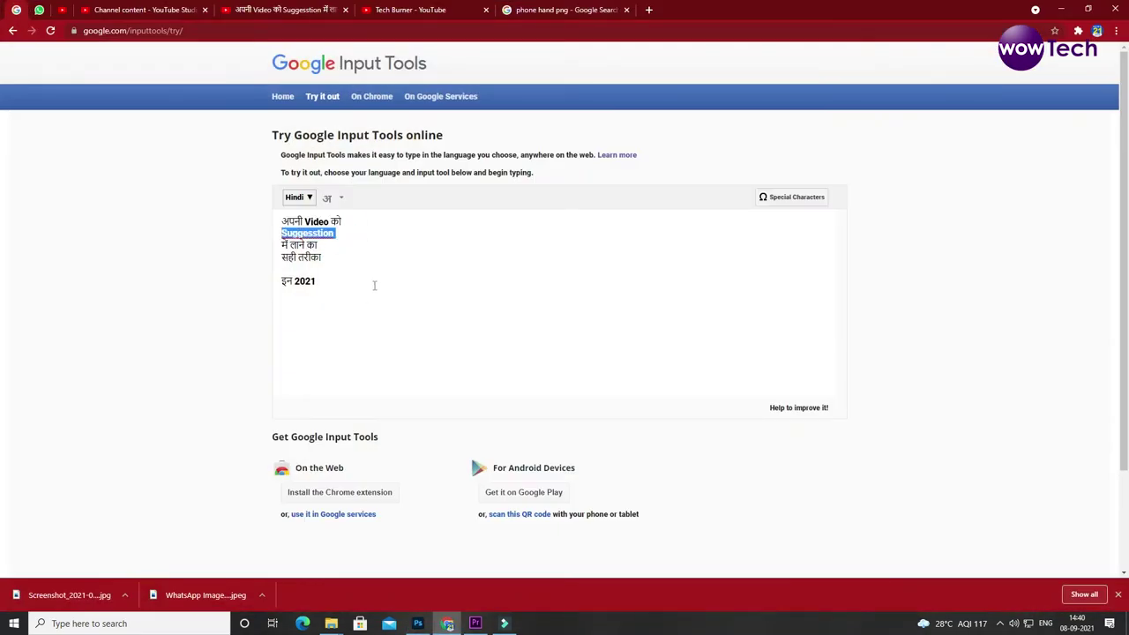
click(418, 623)
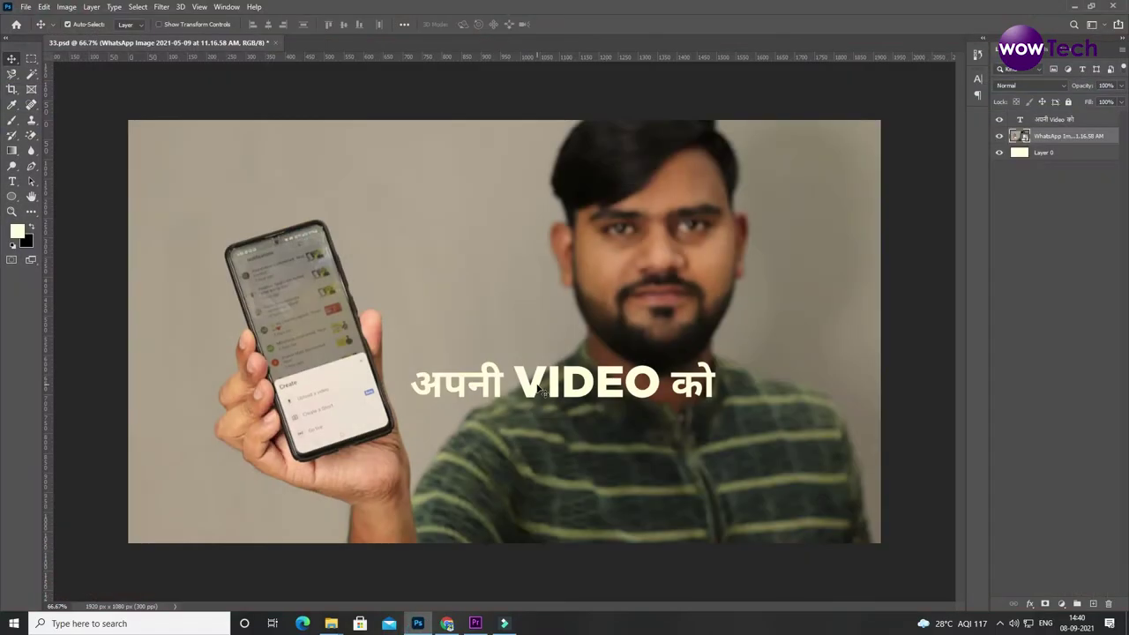
key(t)
click(500, 485)
key(ctrl+v)
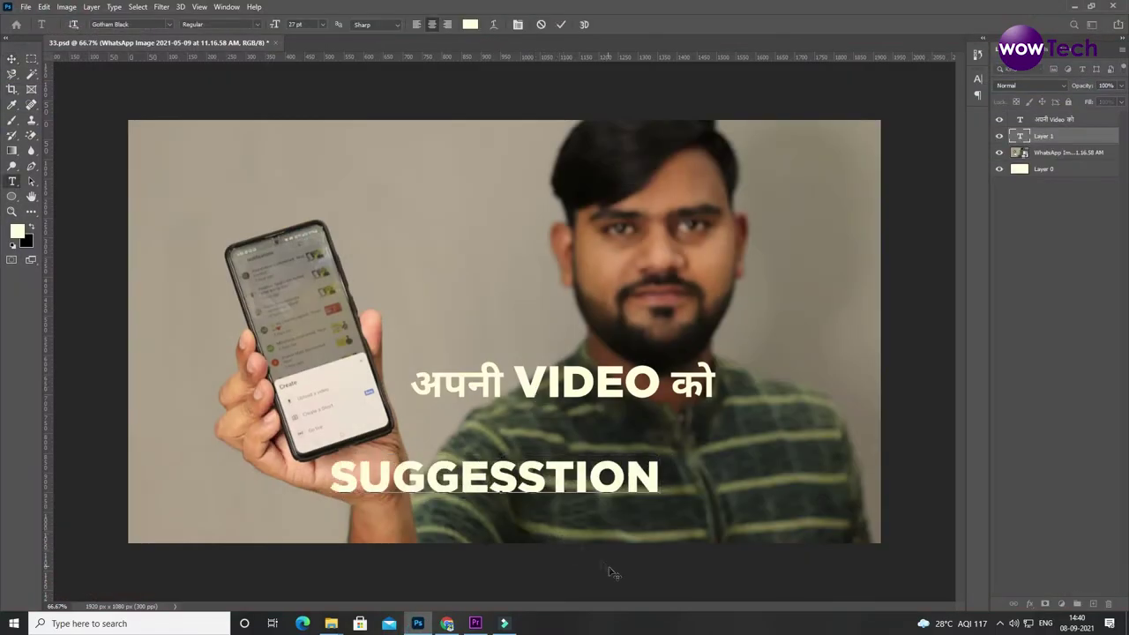
Step: Place the SUGGESSTION text directly beneath the first headline line and adjust it with Free Transform
click(9, 61)
drag(543, 477, 623, 449)
key(ctrl+t)
drag(582, 425, 598, 443)
key(Return)
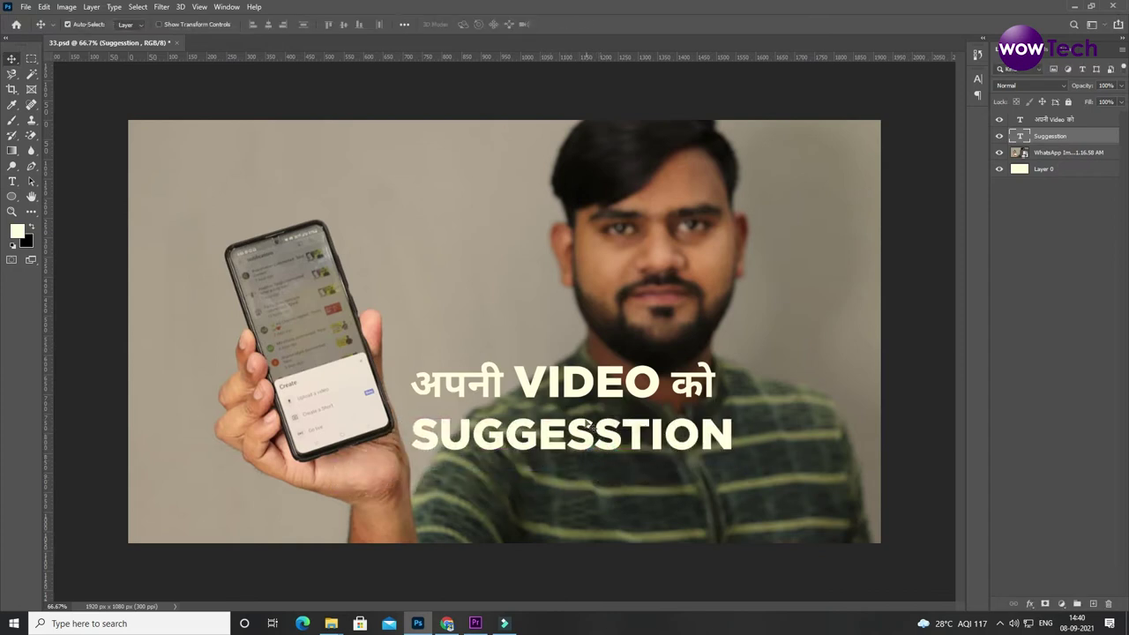
Step: Shrink the "अपनी Video को" line and centre it closely above SUGGESSTION
ctrl+click(575, 391)
key(ctrl+t)
drag(570, 360, 579, 388)
key(Return)
drag(593, 424, 590, 427)
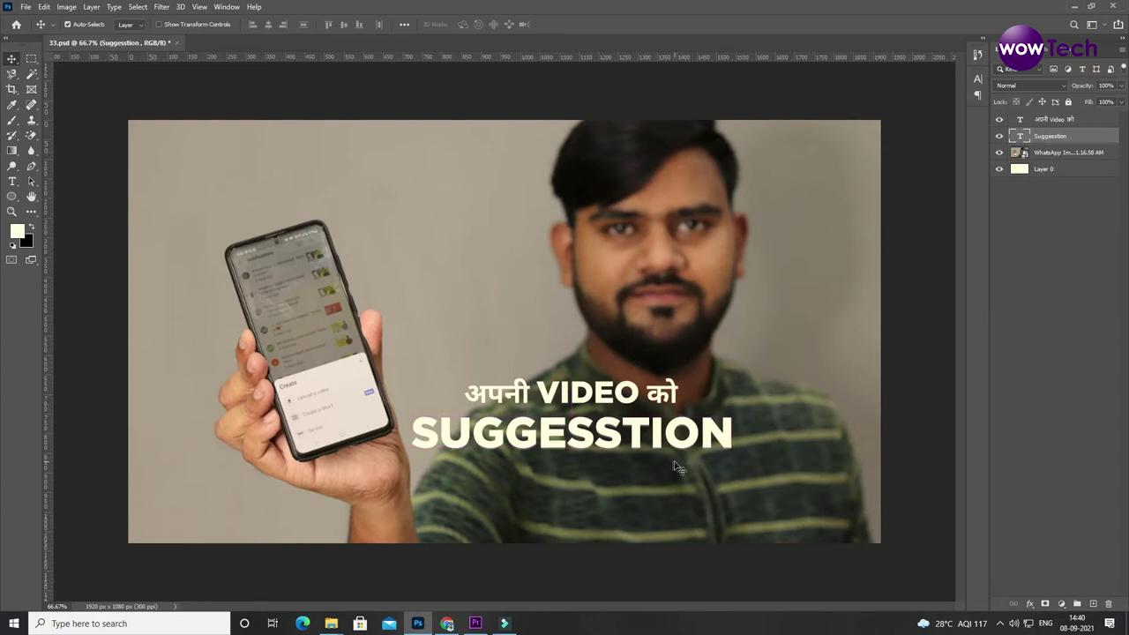
Step: Copy "में लाने का सही तरीका" from Google Input Tools and paste it as a new Photoshop text layer below SUGGESSTION
click(448, 623)
click(355, 256)
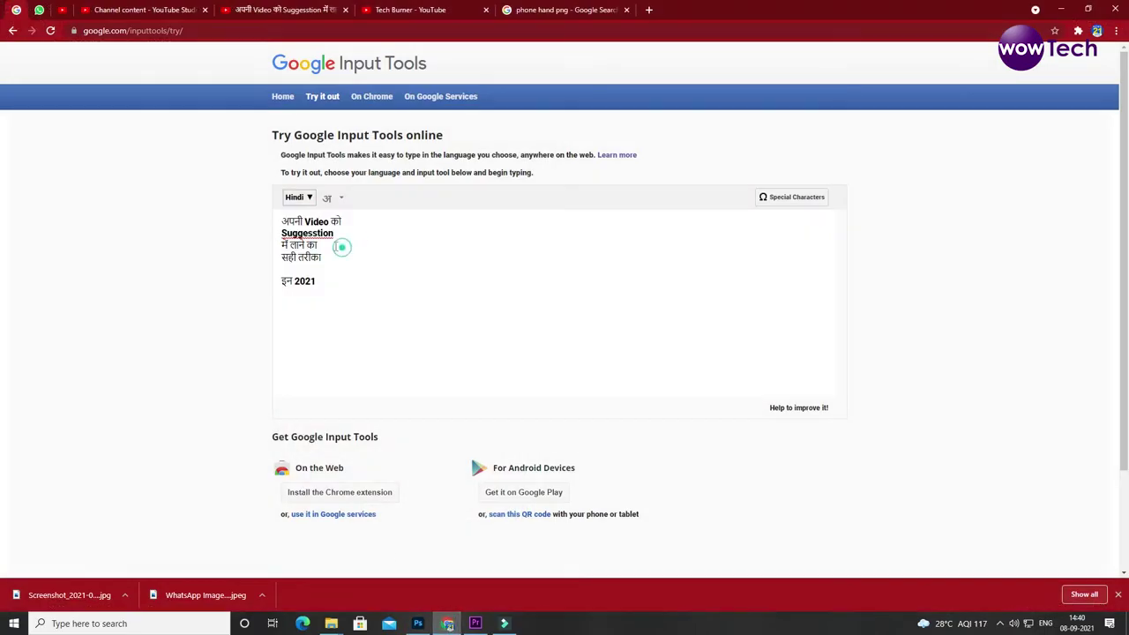
drag(338, 261, 277, 246)
key(ctrl+c)
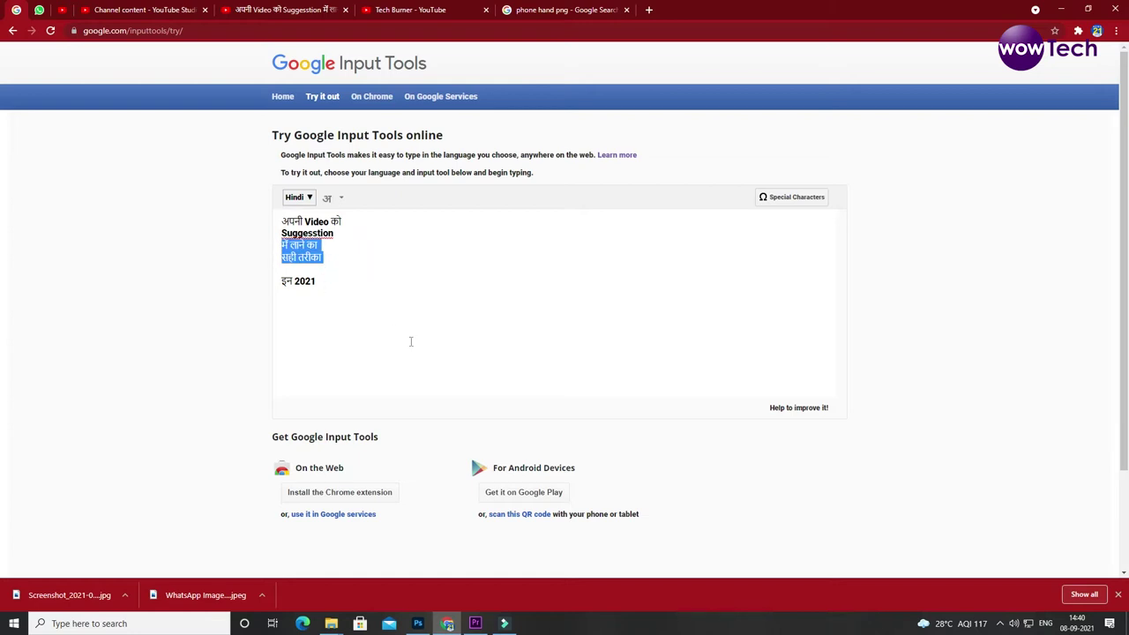
click(418, 624)
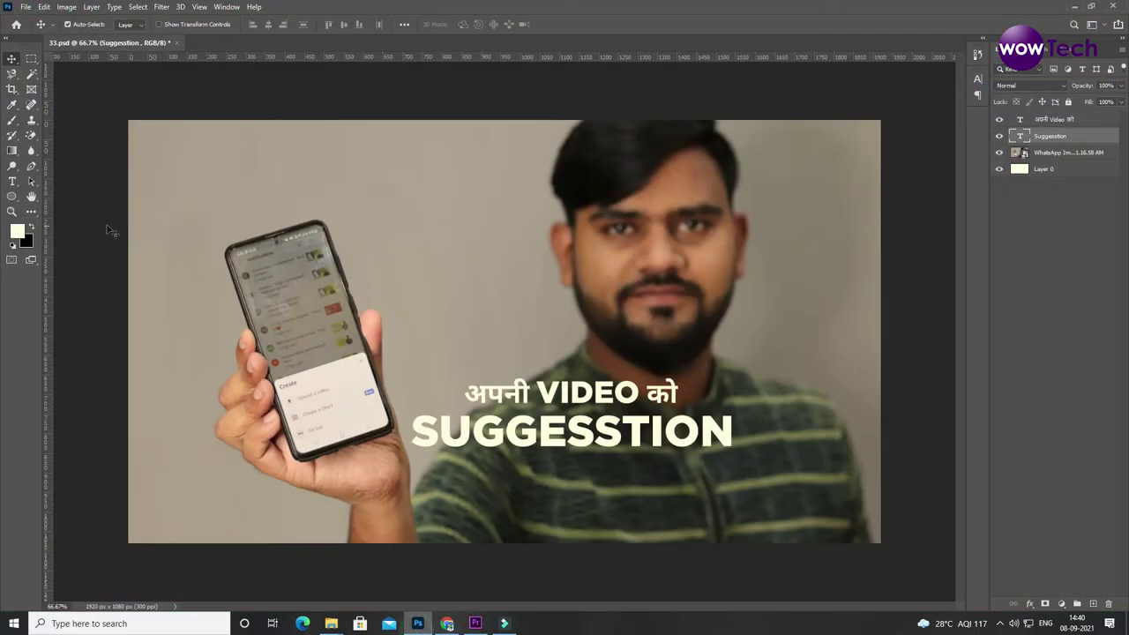
click(12, 180)
click(452, 515)
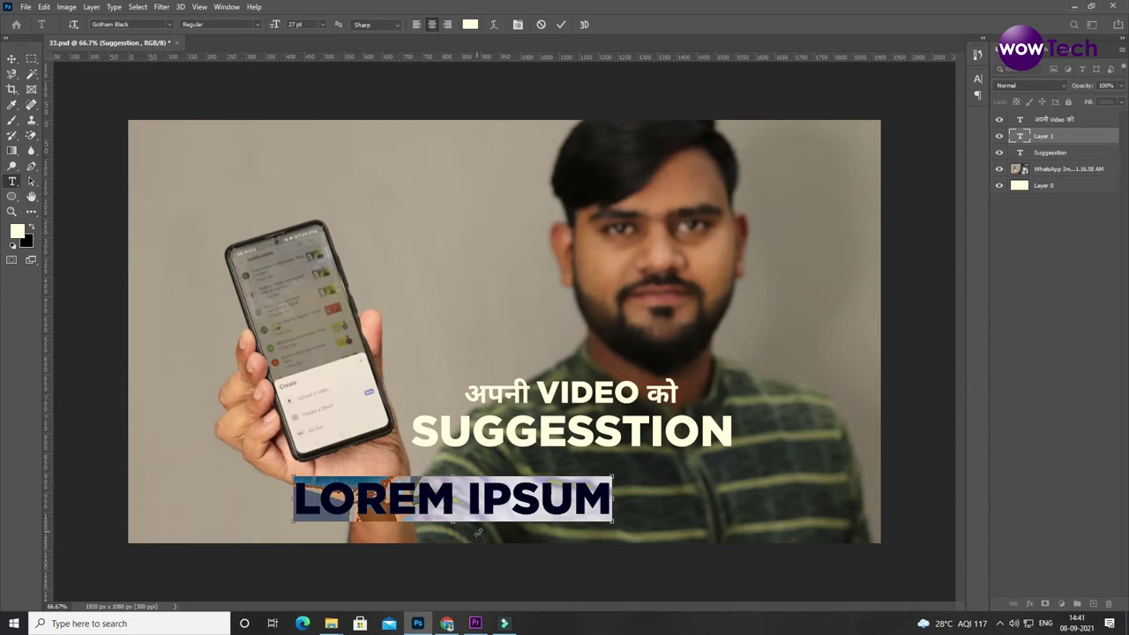
key(ctrl+v)
Step: Remove the line break so that "में लाने का सही तरीका" runs on a single line
click(15, 61)
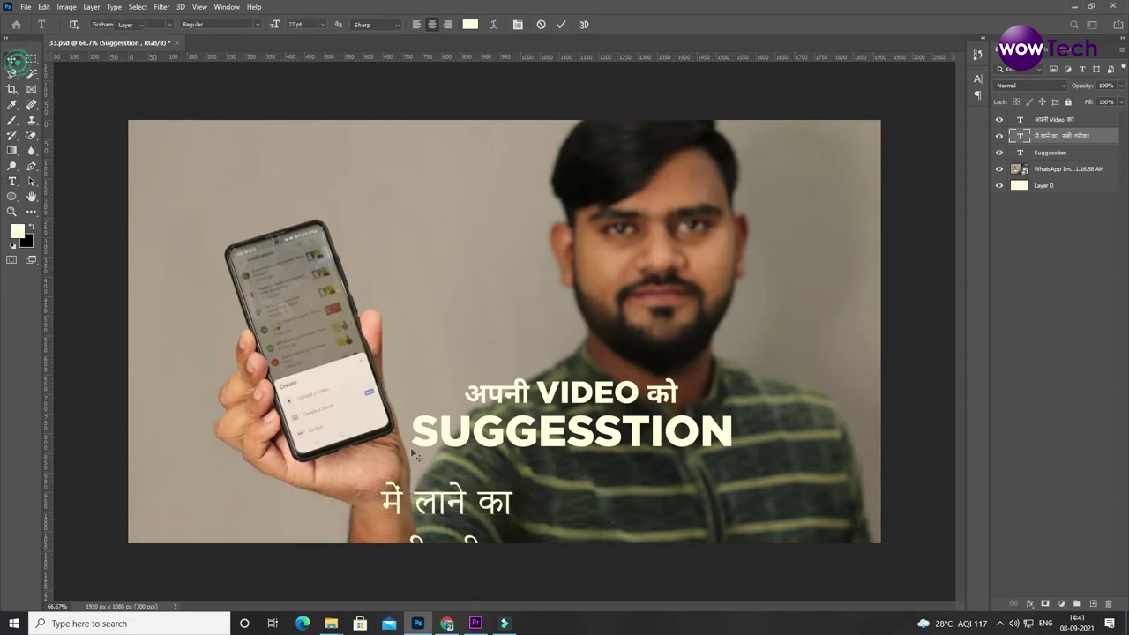
double_click(428, 503)
click(398, 559)
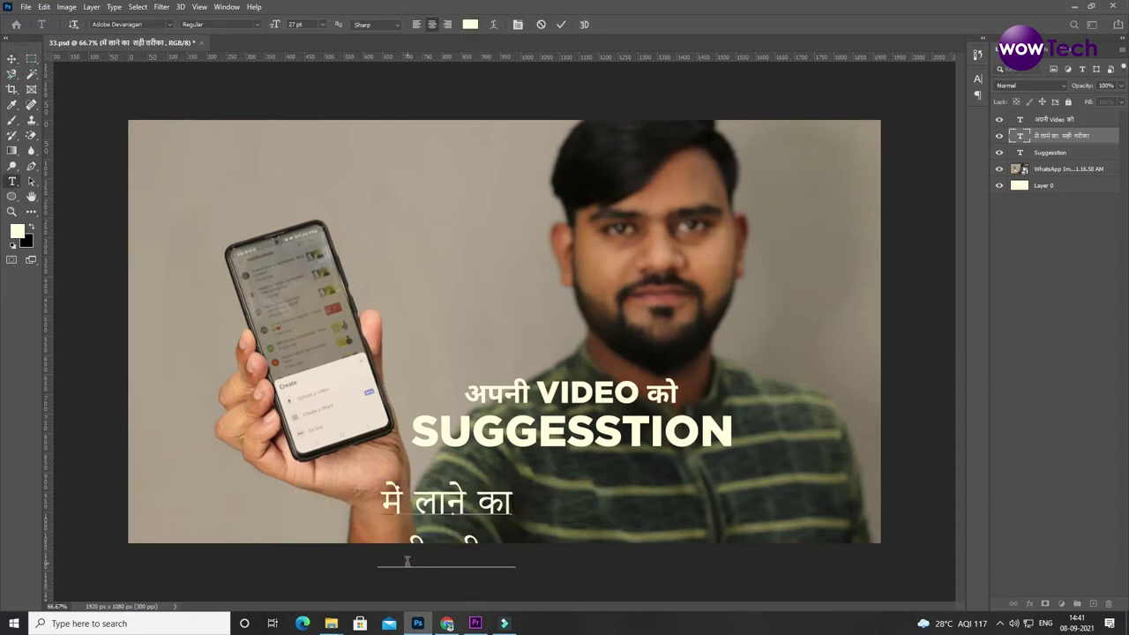
key(BackSpace)
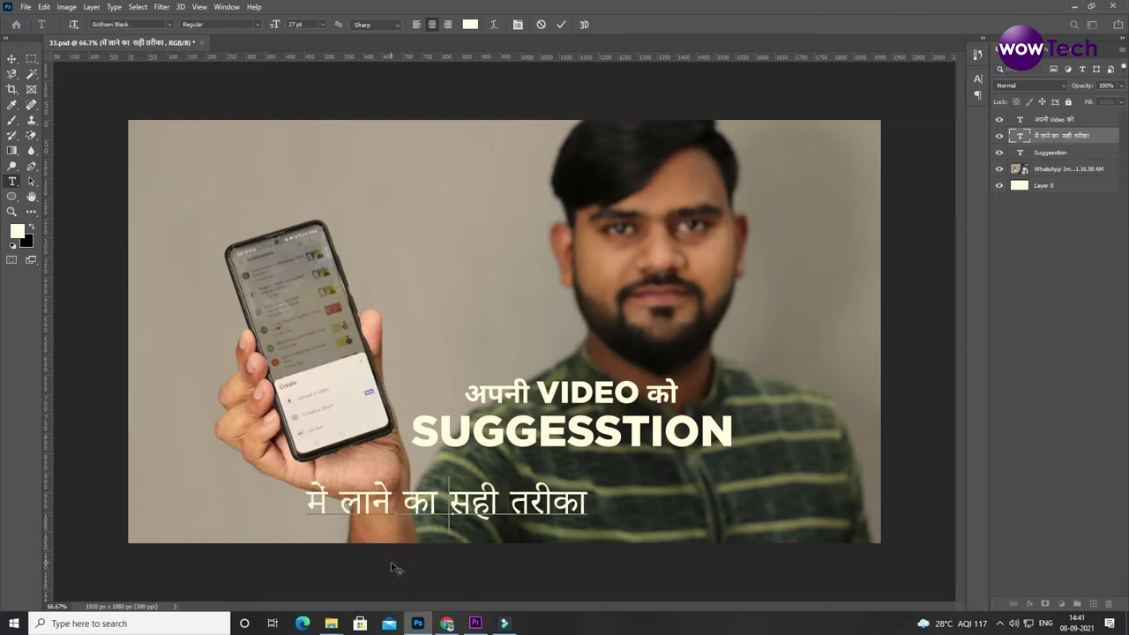
click(16, 61)
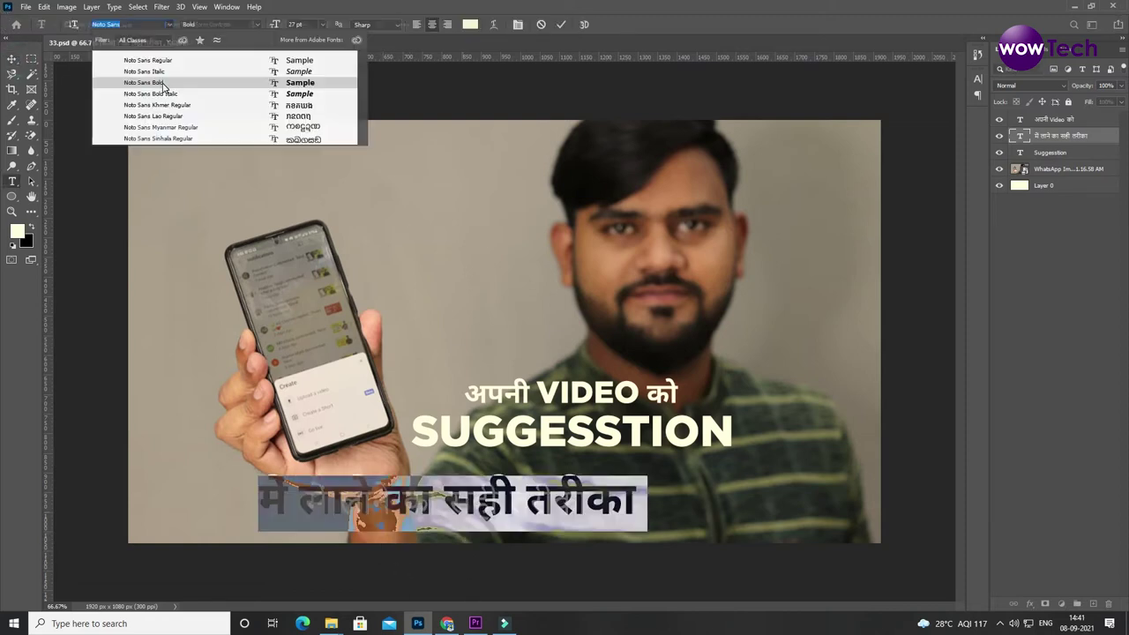
Step: Set the "में लाने का सही तरीका" text to Noto Sans Bold and centre it directly beneath SUGGESSTION
click(159, 83)
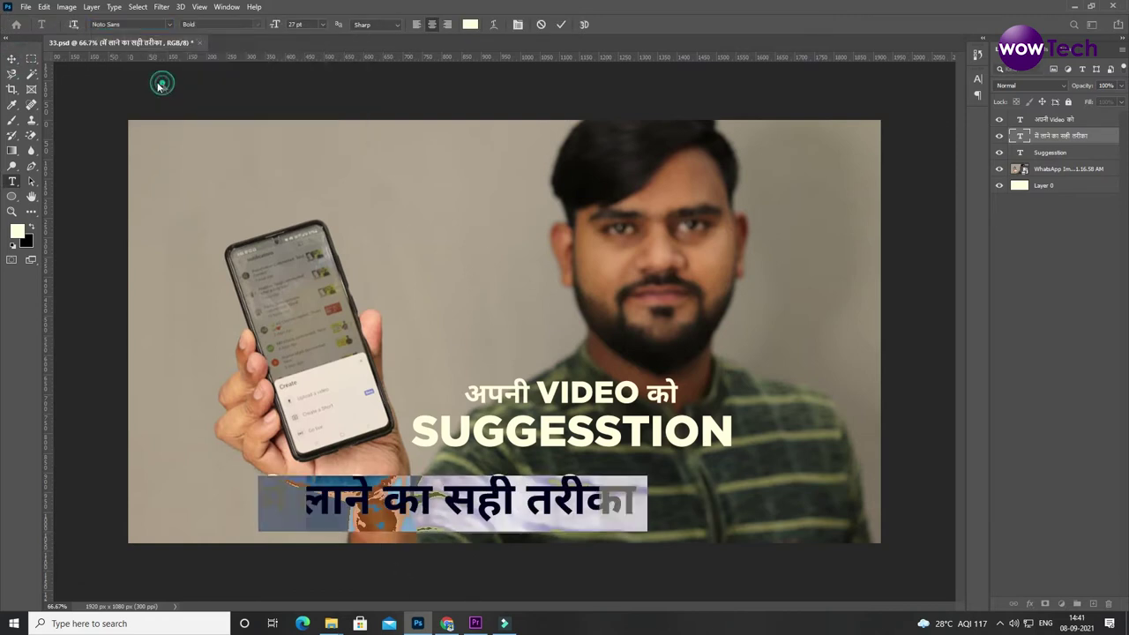
click(11, 59)
drag(428, 501, 545, 488)
mouse_move(646, 297)
mouse_down()
mouse_move(648, 276)
mouse_move(642, 289)
mouse_up()
drag(560, 487, 565, 480)
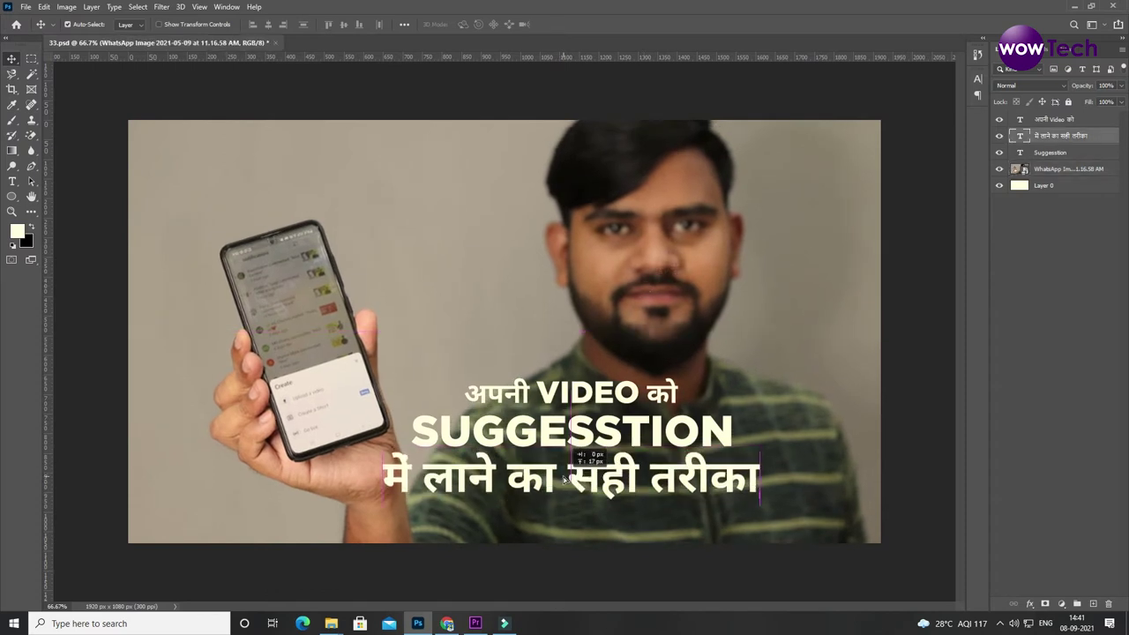
Step: Enlarge the three headline text layers together and move them lower on the canvas
click(1058, 119)
shift+click(1049, 153)
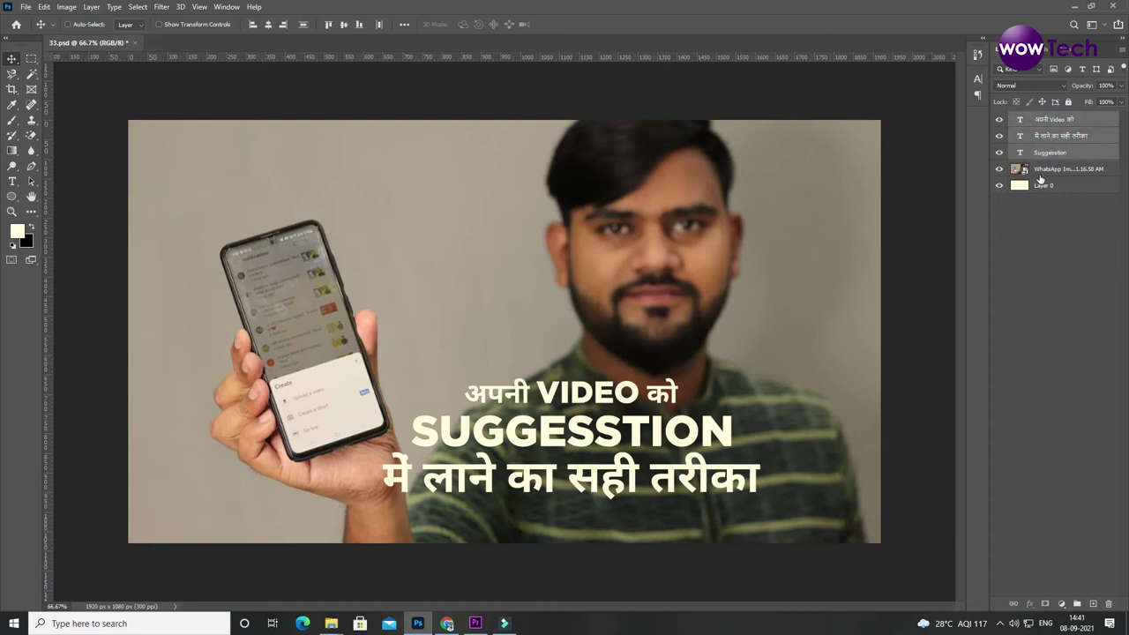
key(ctrl+t)
drag(571, 378, 573, 364)
drag(576, 403, 632, 454)
key(Return)
Step: Draw a rectangle about 966 × 125 px covering the SUGGESSTION text
right_click(12, 196)
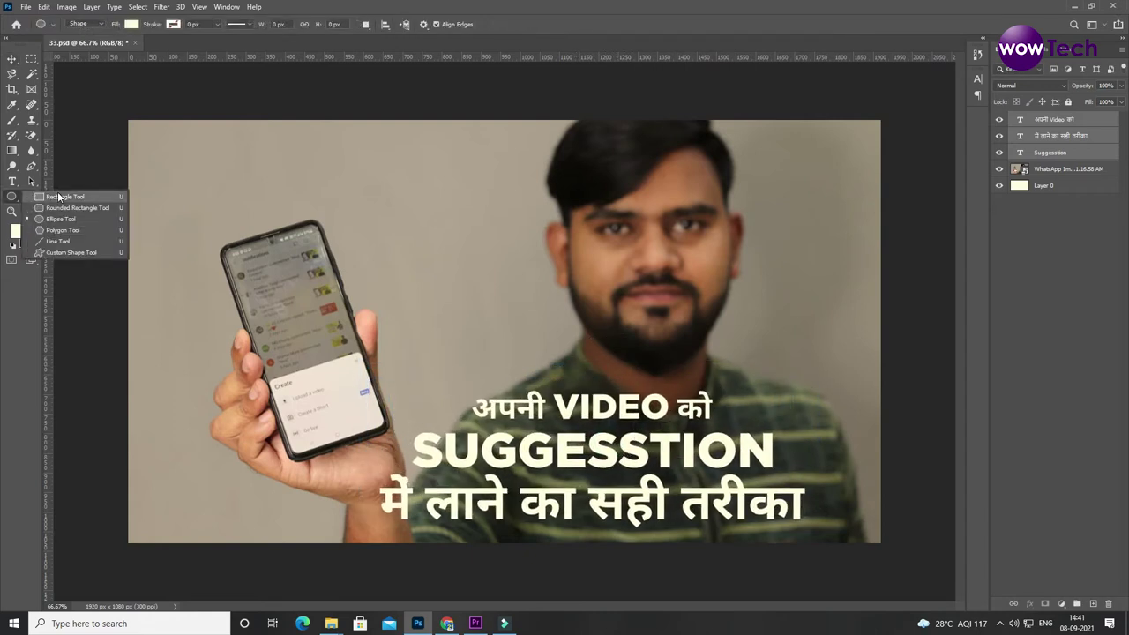
click(58, 196)
drag(404, 429, 783, 474)
Step: Set the rectangle's fill colour to #ffd30e
click(131, 24)
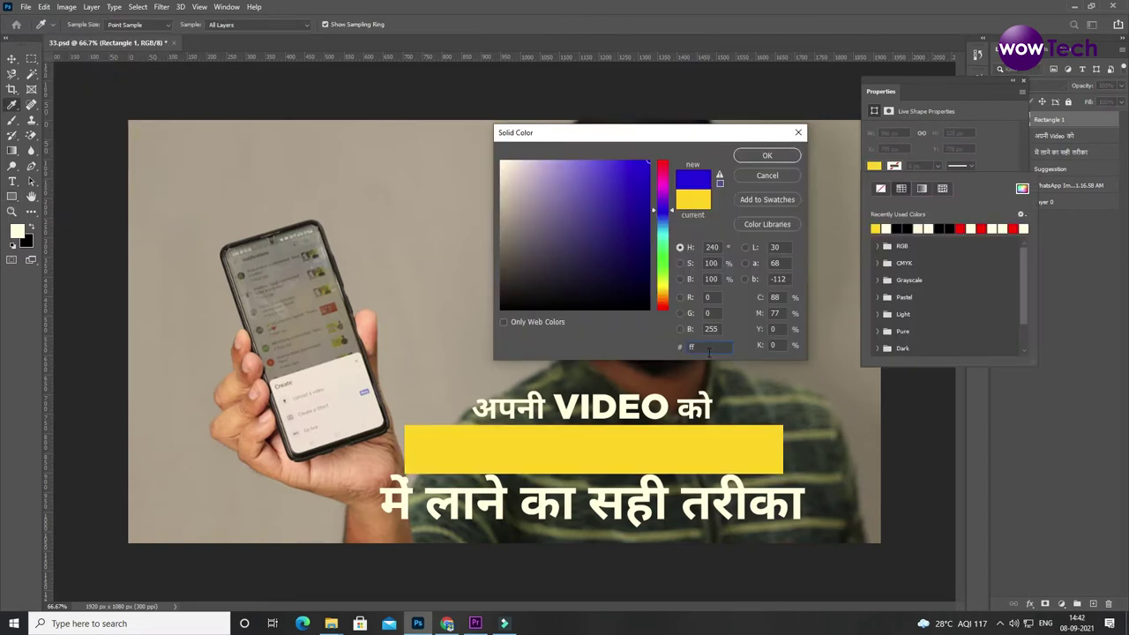
text(d)
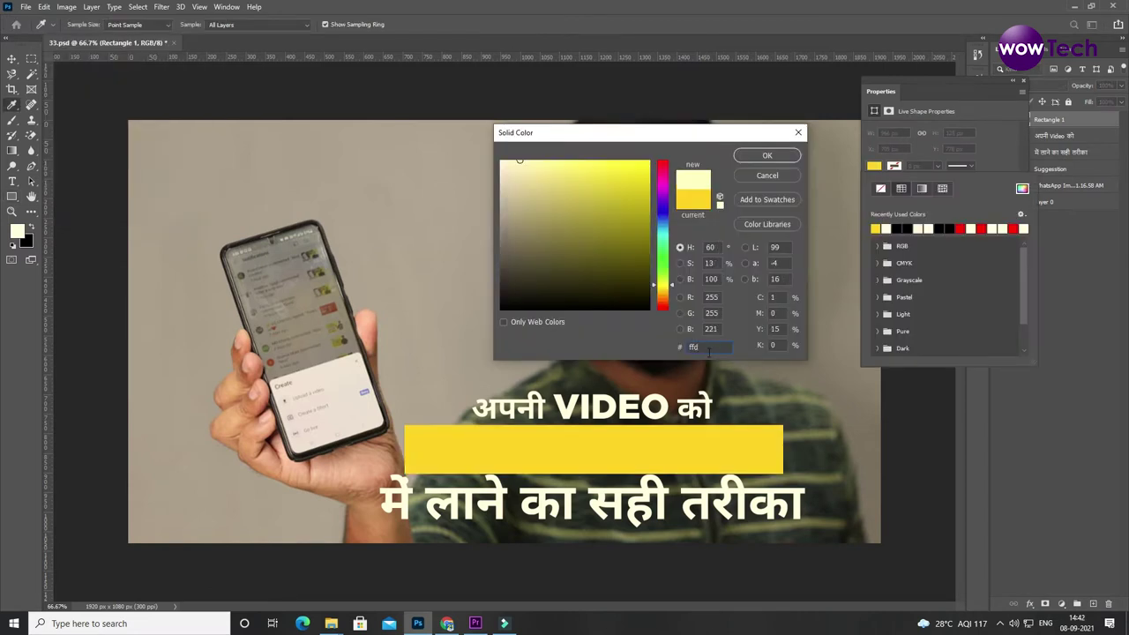
text(30e)
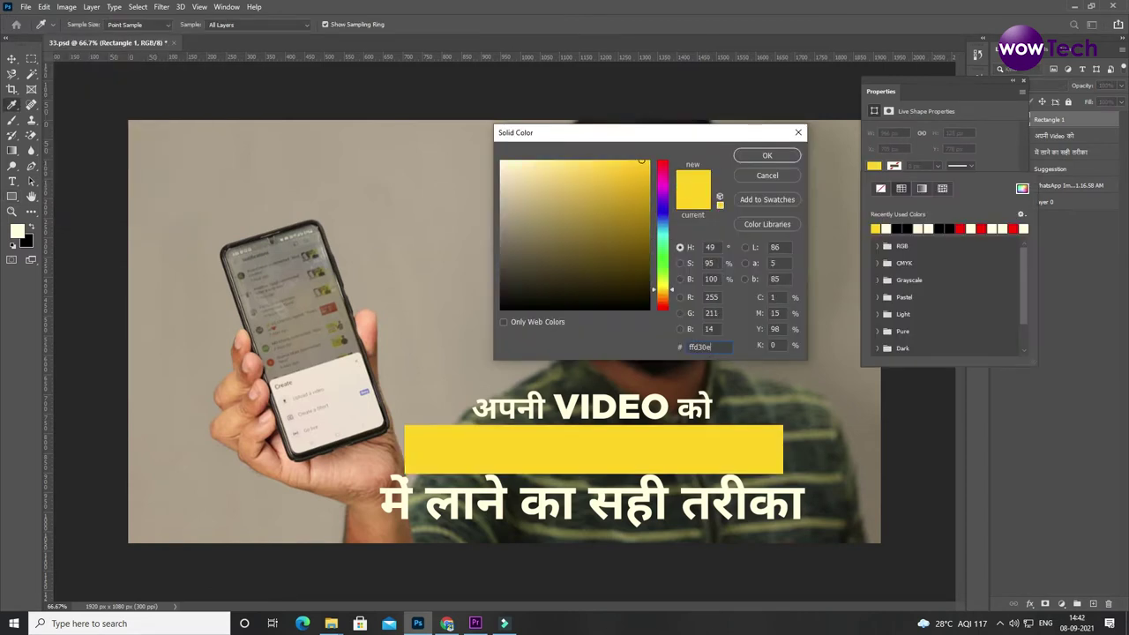
click(767, 156)
click(1024, 80)
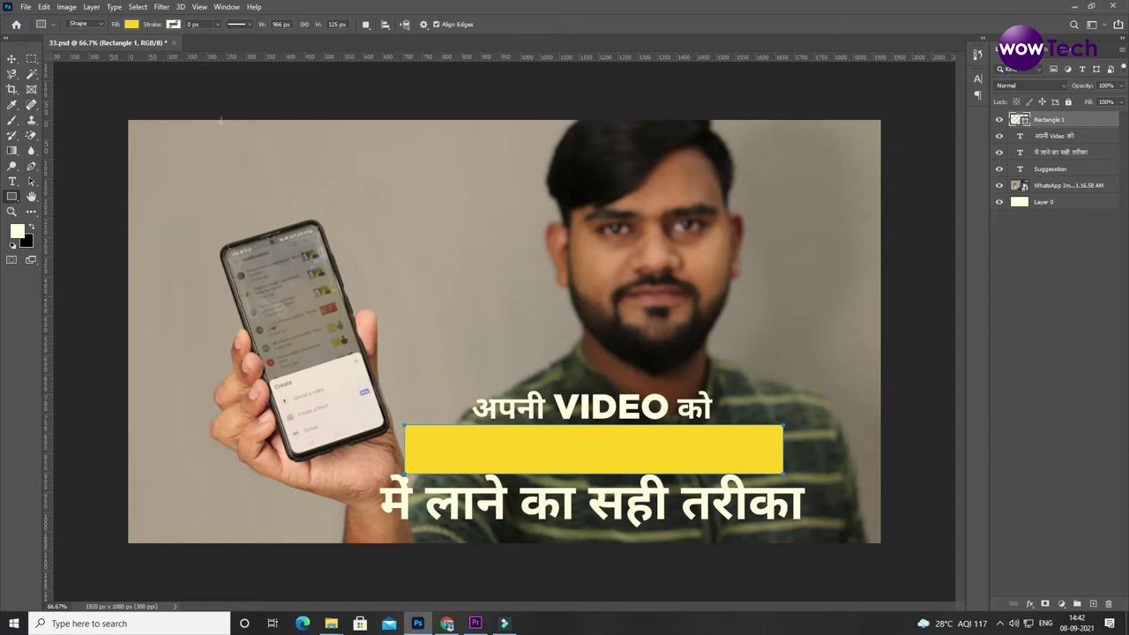
Step: Place the yellow rectangle's layer directly beneath the SUGGESSTION text layer and recolour that text black
click(12, 58)
drag(1059, 124, 1058, 181)
click(679, 439)
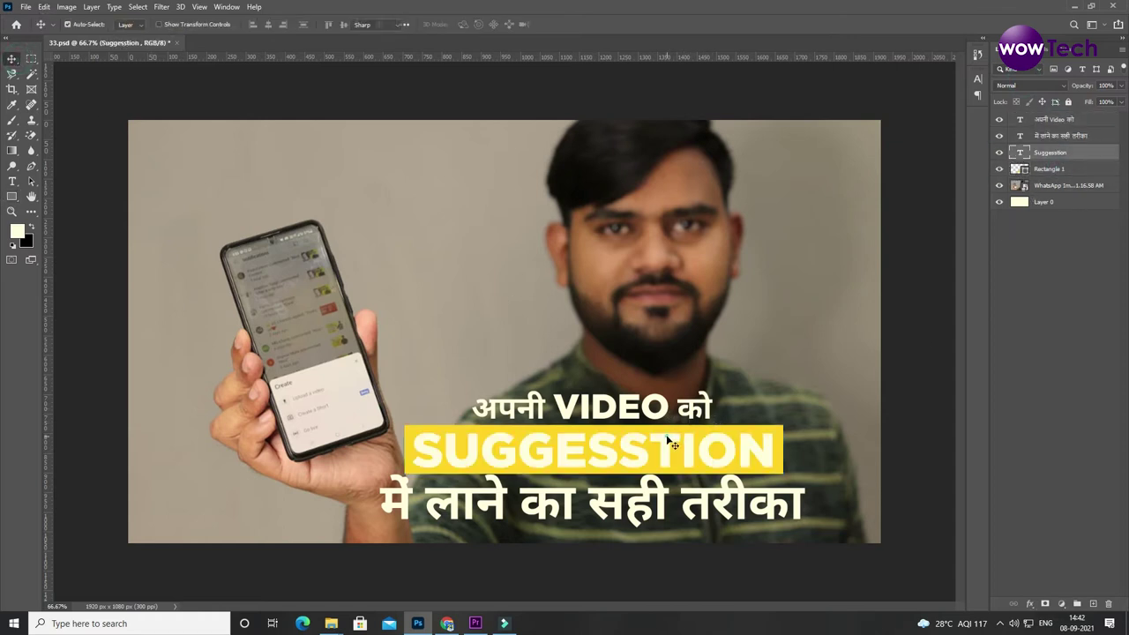
double_click(671, 438)
click(32, 226)
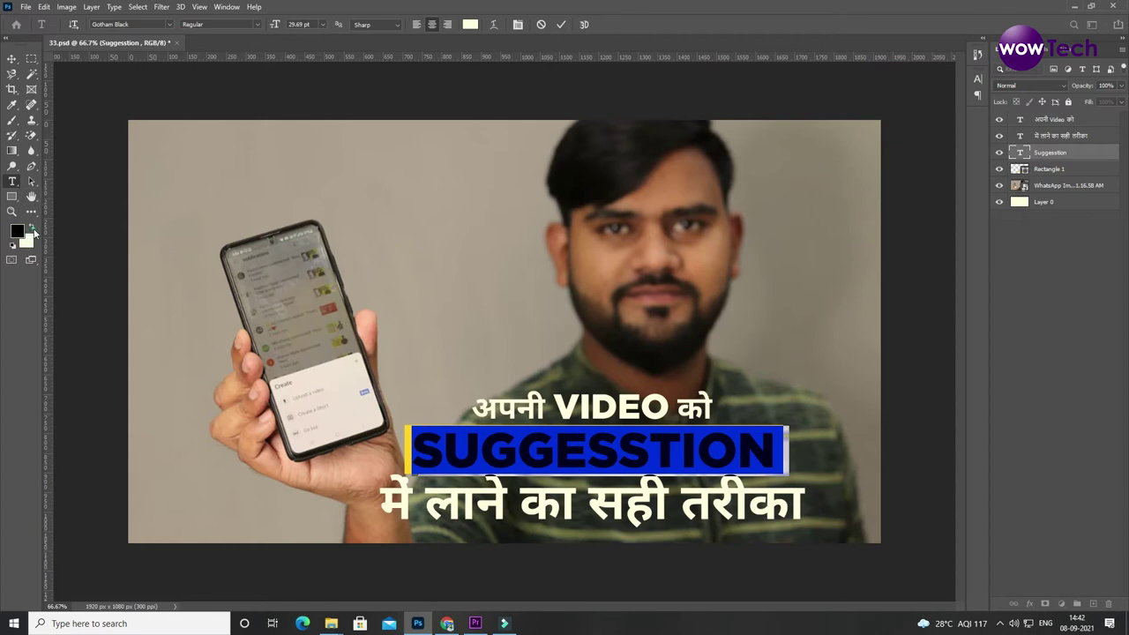
click(12, 58)
Step: Nudge "अपनी VIDEO को" slightly up and "में लाने का सही तरीका" slightly down to clear the yellow rectangle
drag(639, 412, 639, 404)
drag(624, 500, 627, 511)
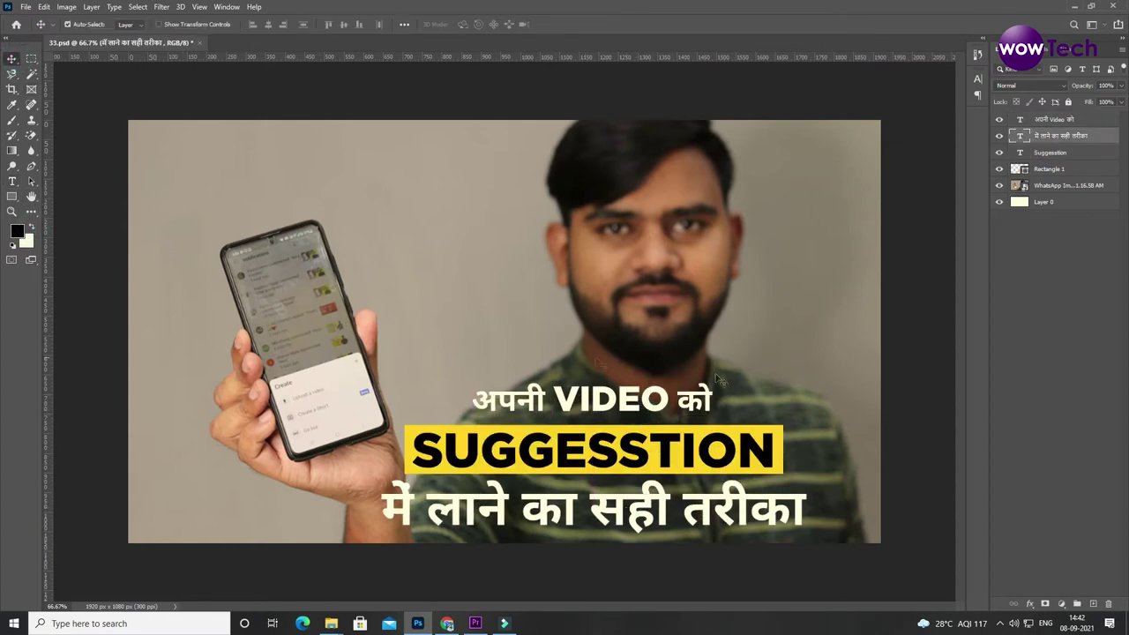
double_click(602, 399)
click(10, 60)
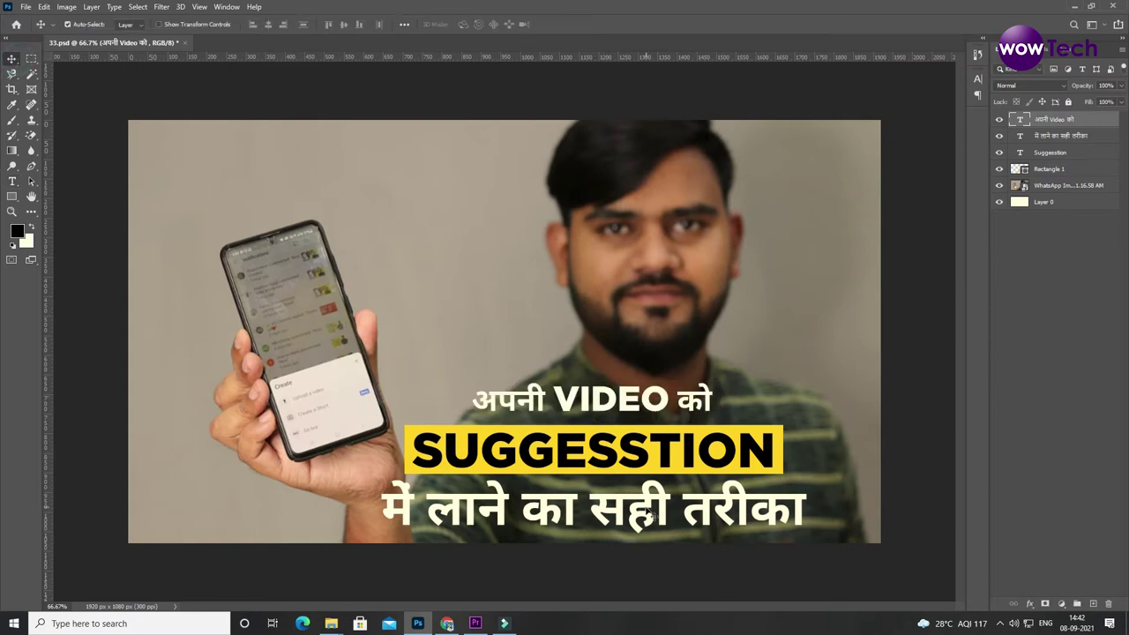
double_click(1107, 120)
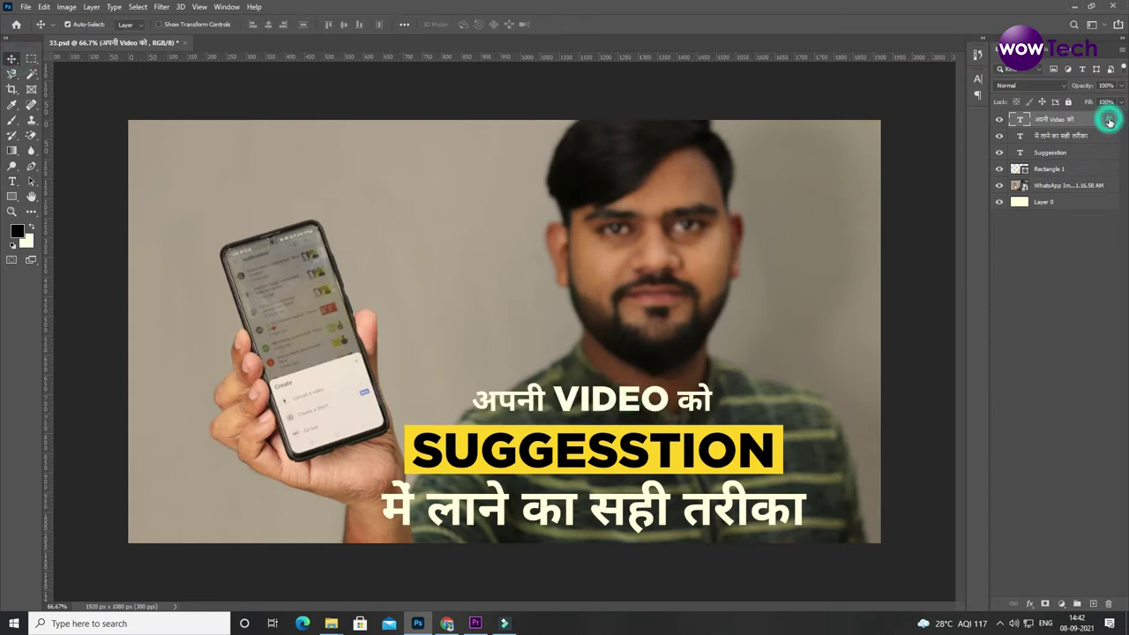
drag(737, 300, 743, 322)
click(1031, 341)
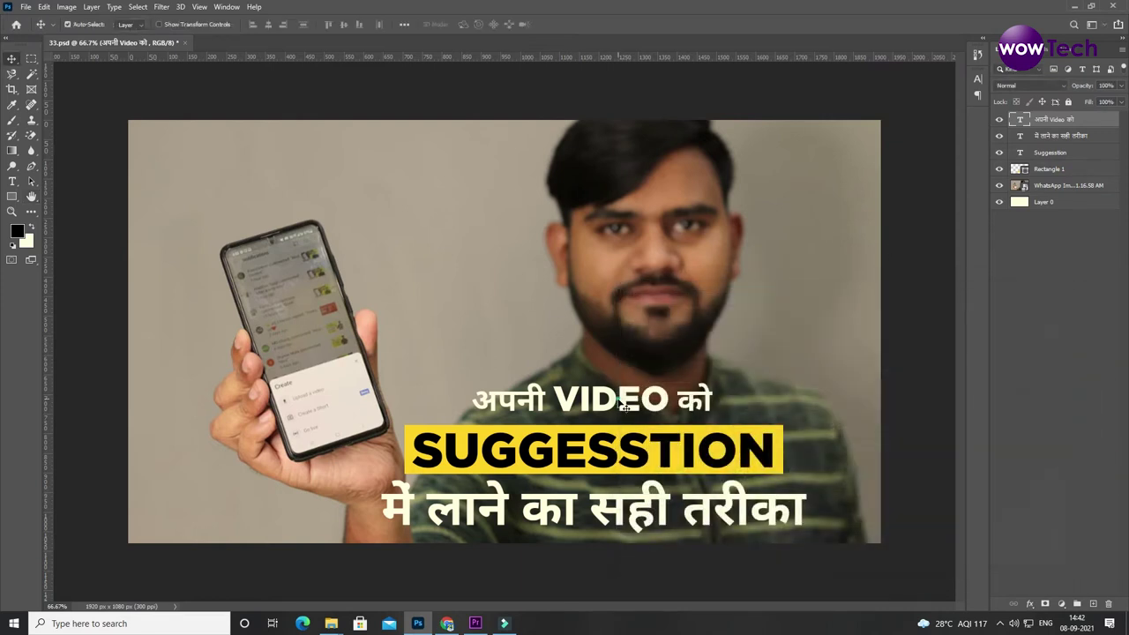
Step: Add a black drop shadow to the "में लाने का सही तरीका" text layer and set its size to 27 px
click(615, 509)
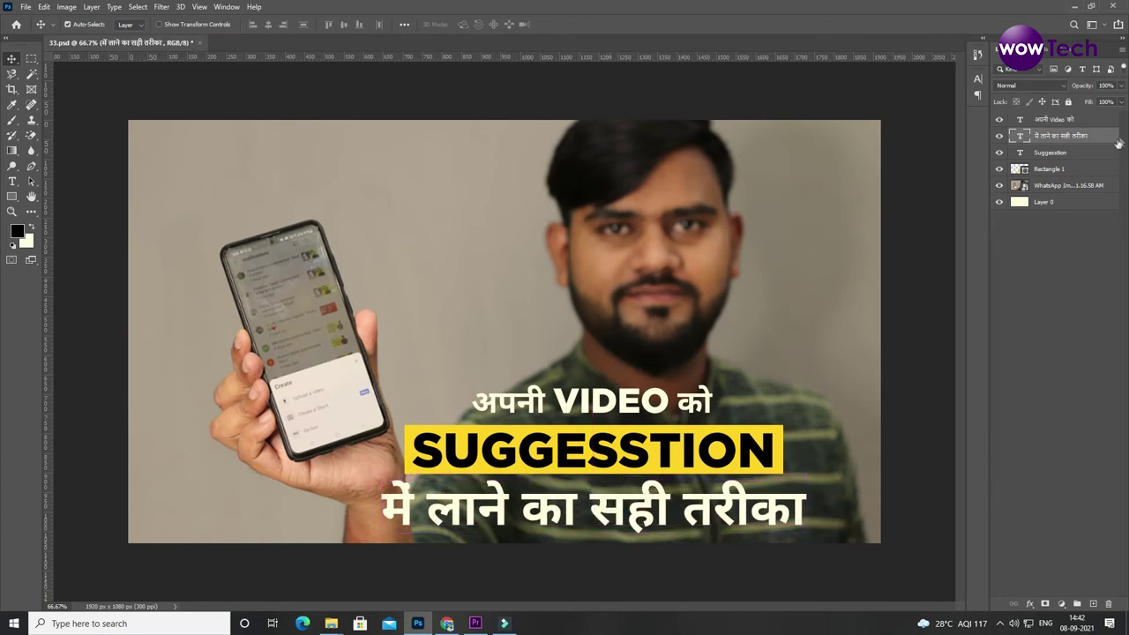
double_click(1110, 137)
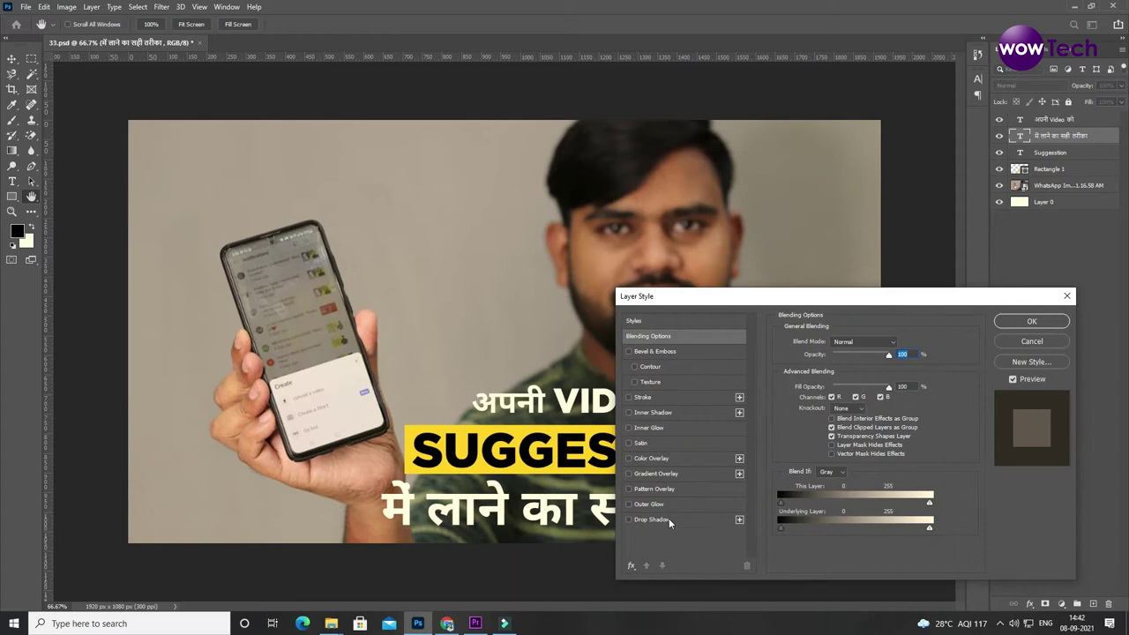
click(670, 519)
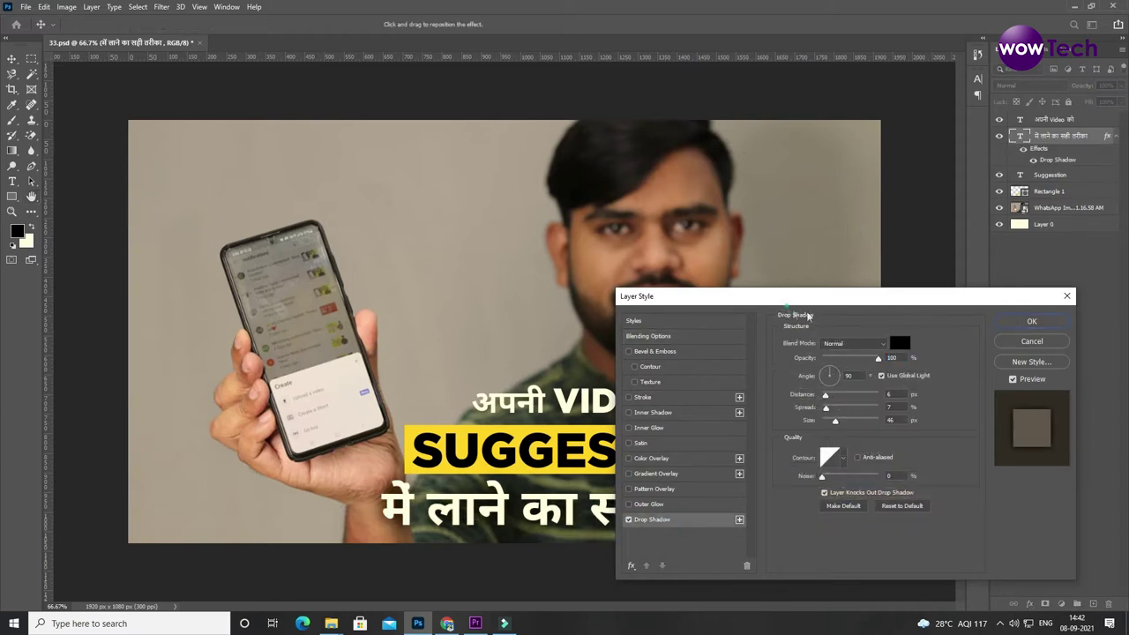
drag(858, 297, 974, 107)
mouse_move(953, 229)
mouse_down()
mouse_move(967, 231)
mouse_move(948, 228)
mouse_up()
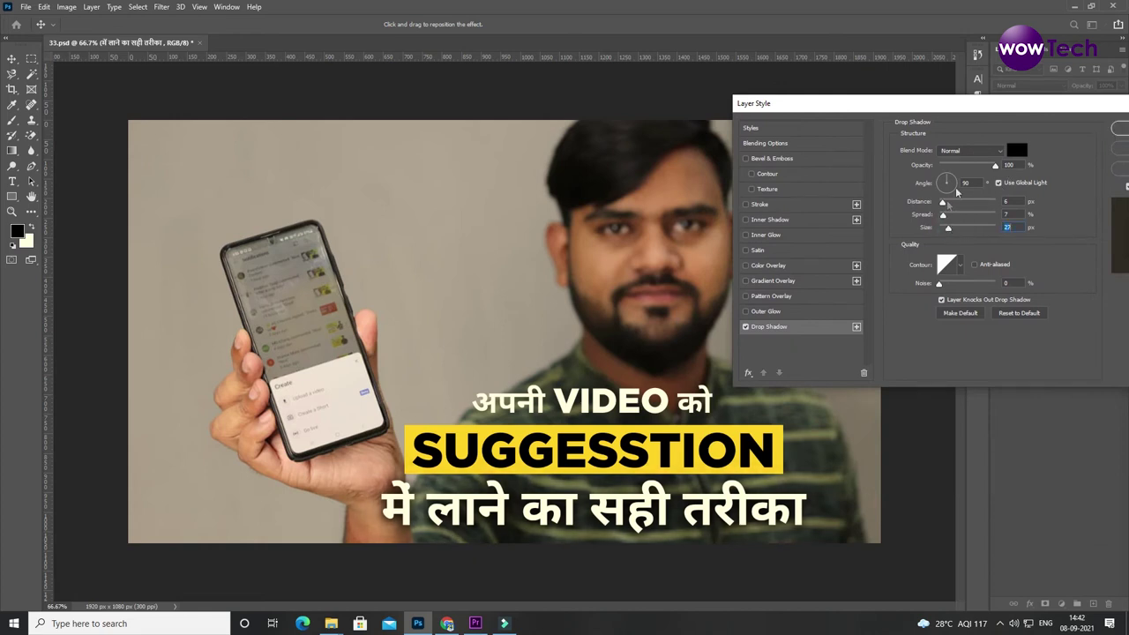